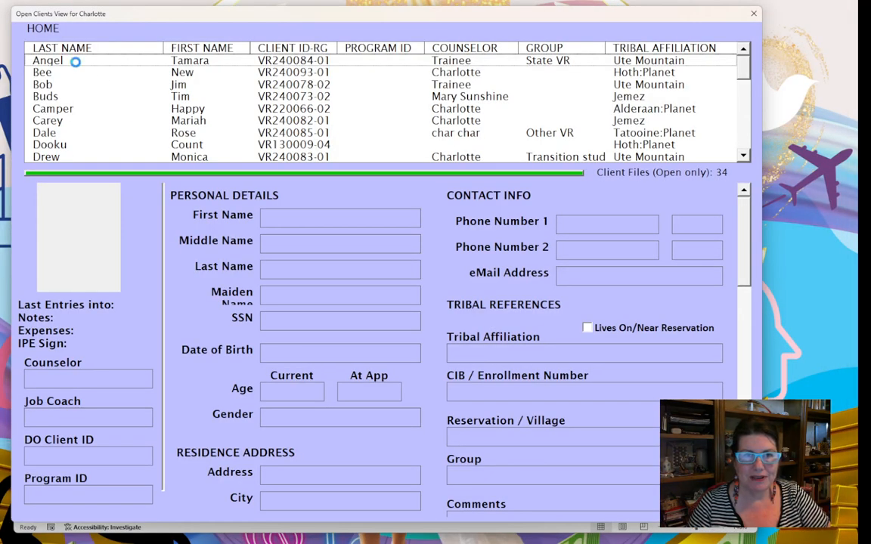
- Pick the wanted client from the client list to load her record for editing
left_click(76, 61)
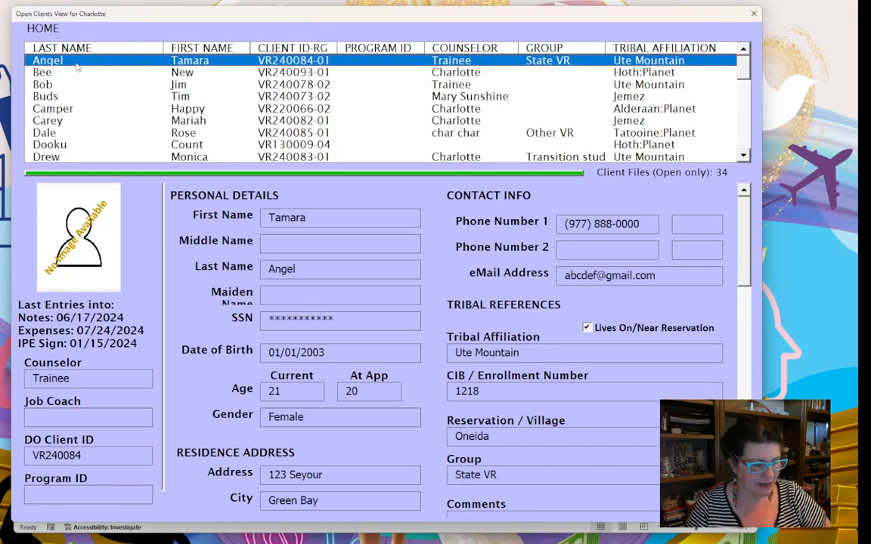
key("p")
left_click(79, 156)
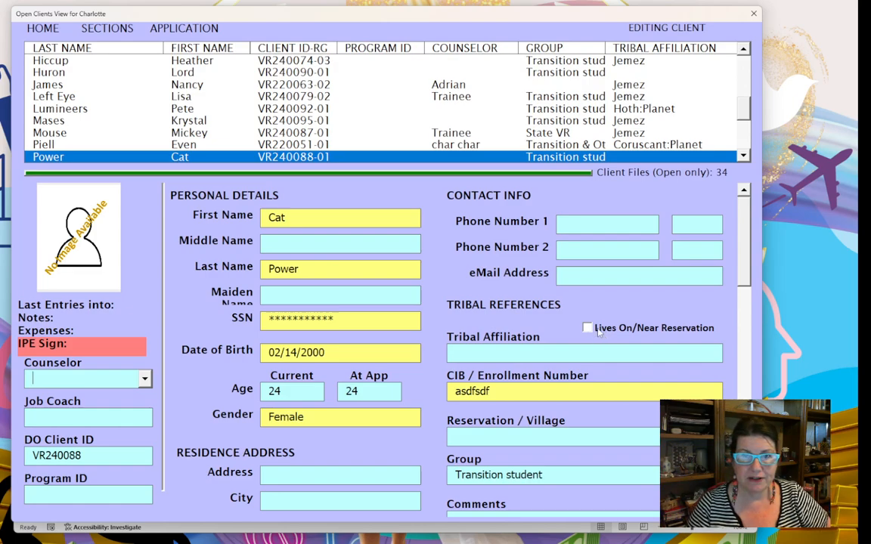
left_click(111, 28)
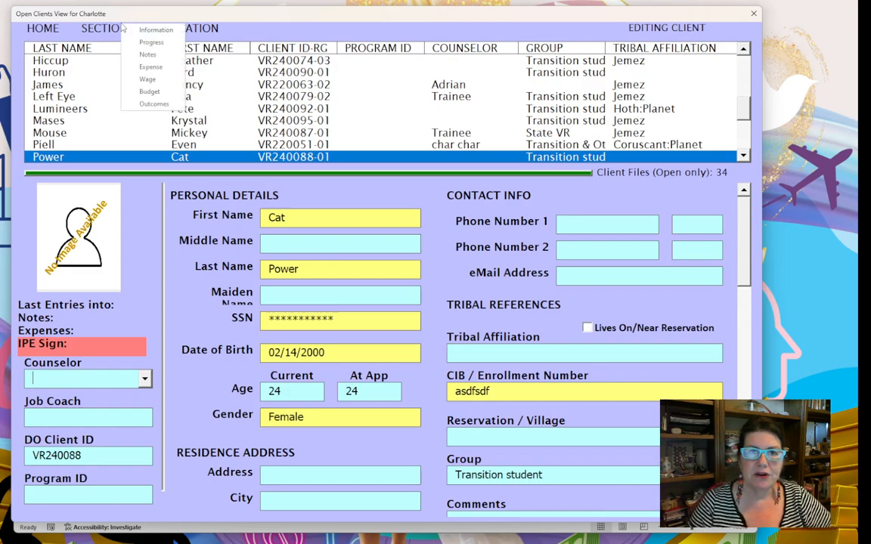
- Create a progress stage dated 02/25/2024 at Eligibility Determined and select its missing tribal affiliation record
left_click(149, 43)
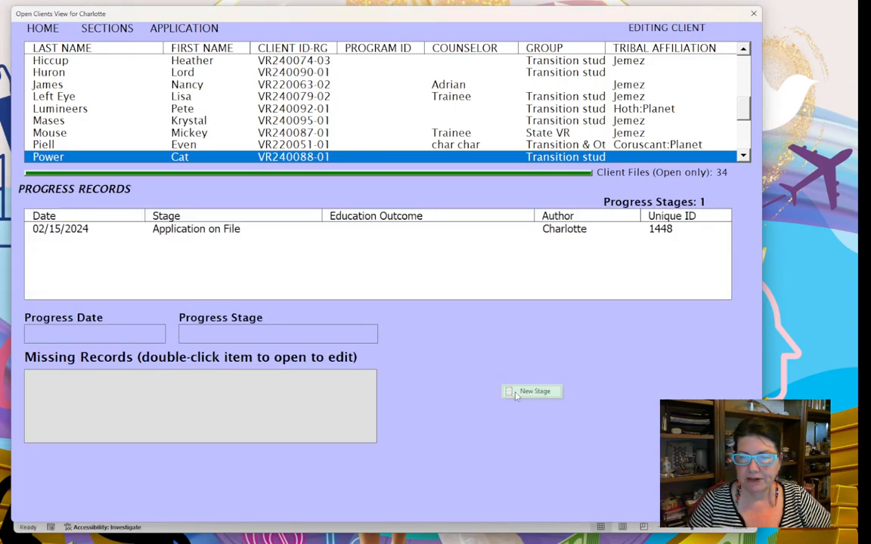
left_click(517, 395)
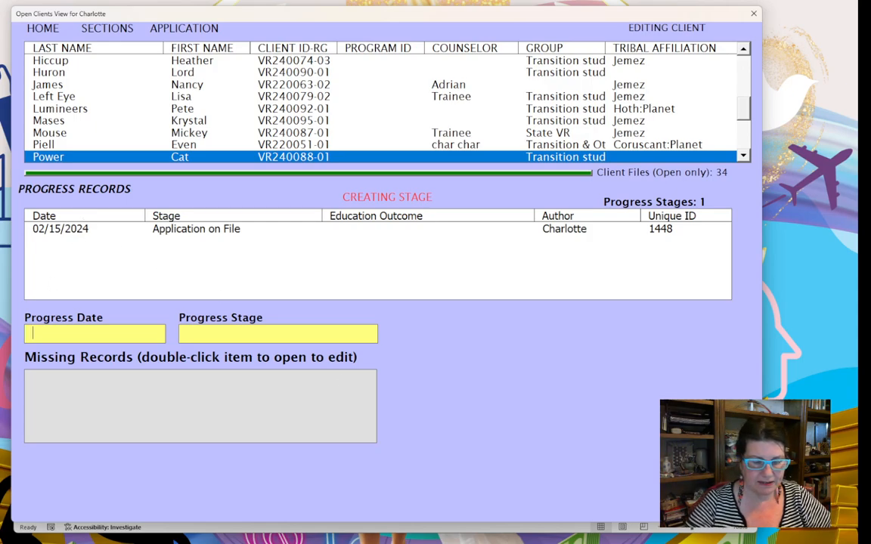
type("02/")
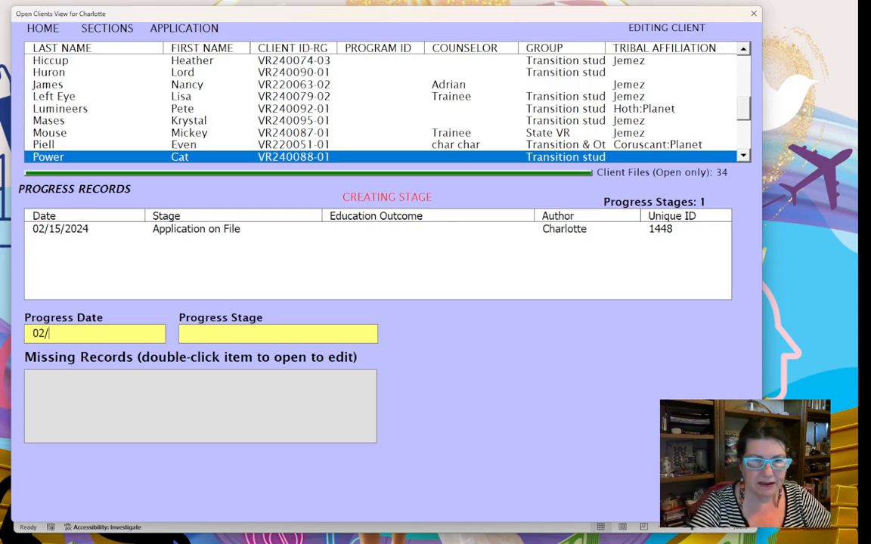
type("25/")
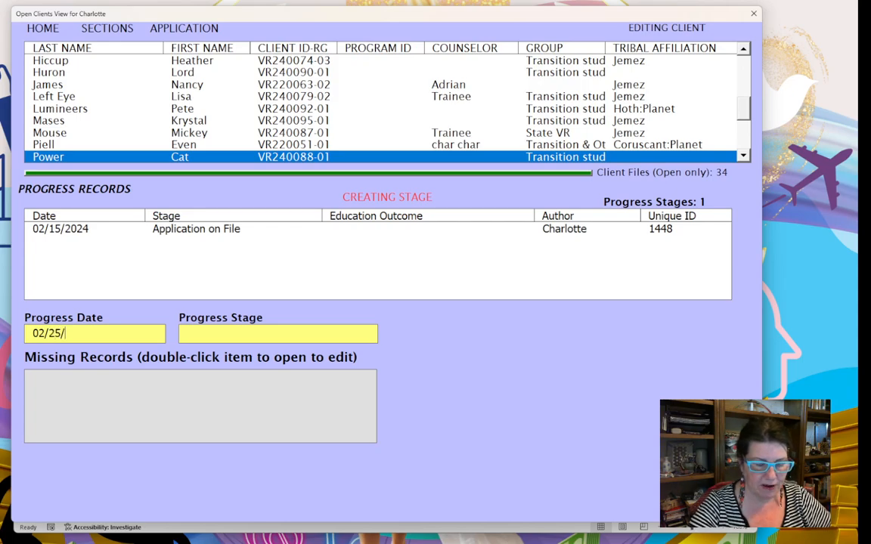
type("2024")
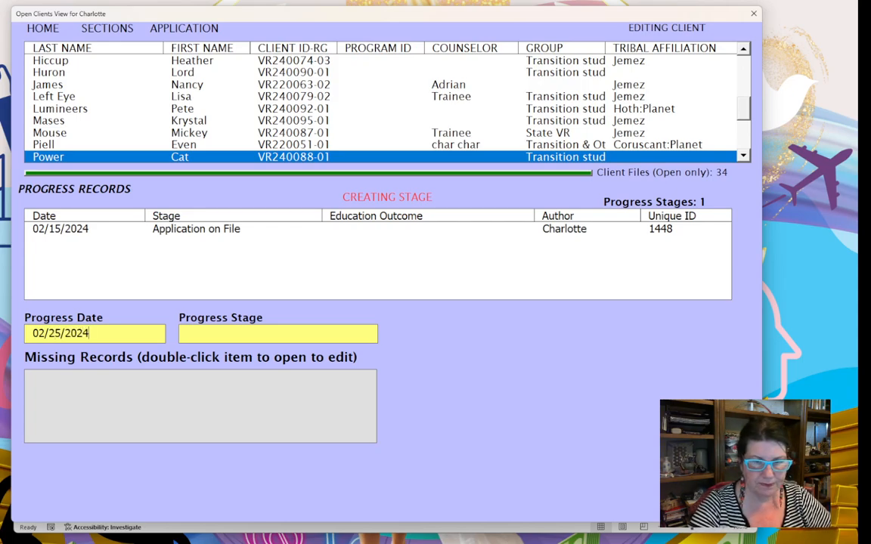
left_click(314, 335)
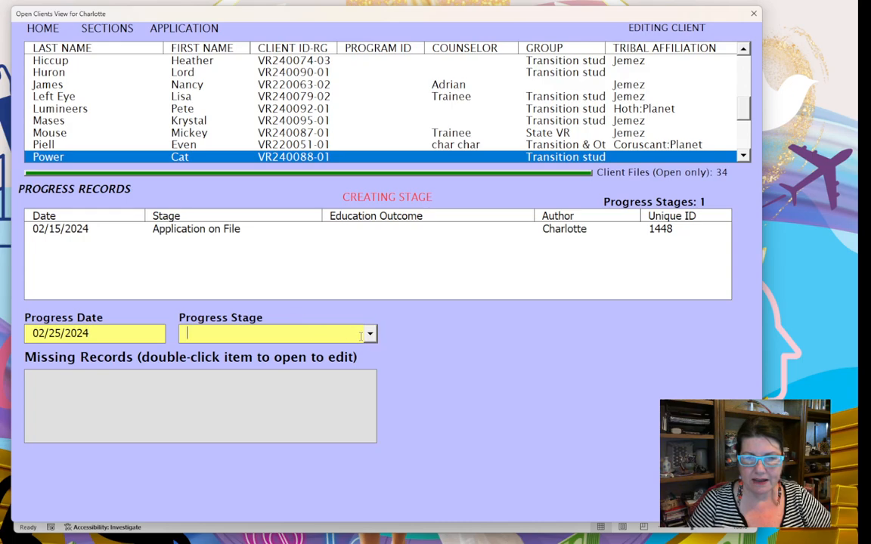
left_click(370, 335)
left_click(349, 352)
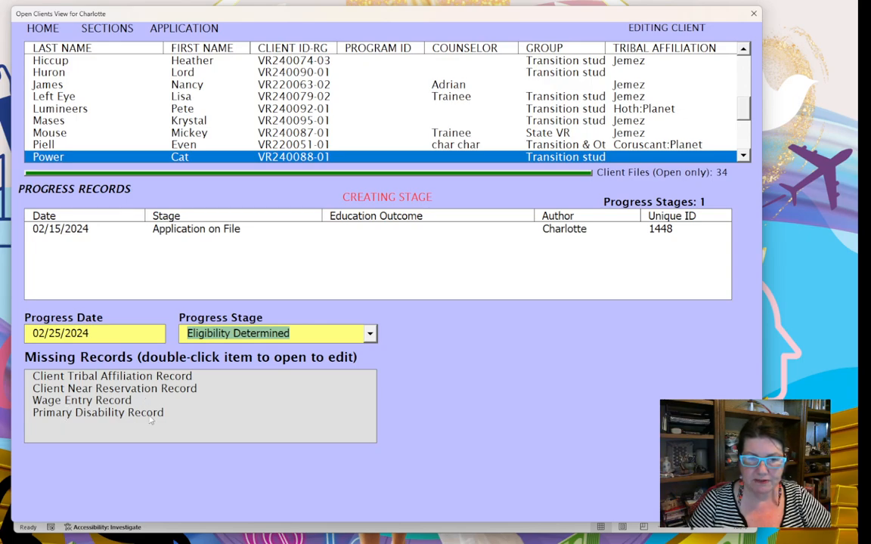
left_click(129, 376)
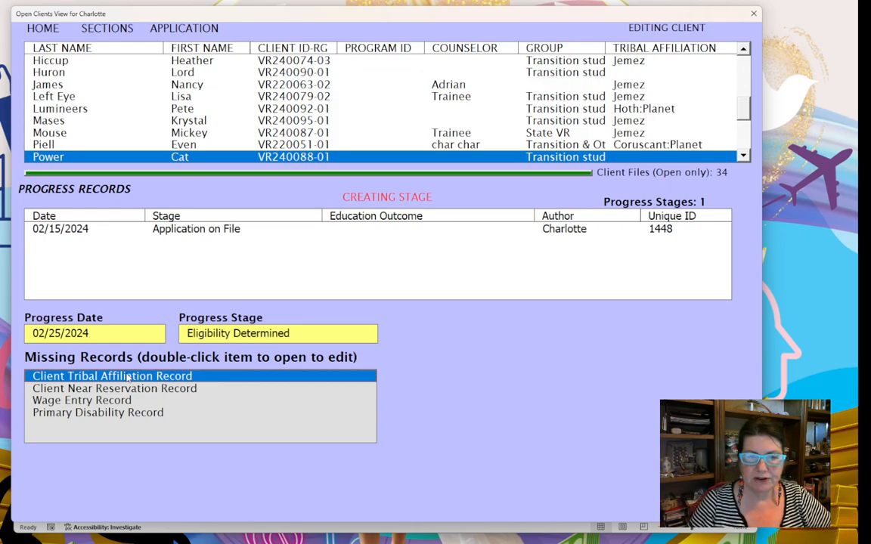
- Open the missing tribal affiliation record and set the client's Tribal Affiliation to Jemez
double_click(129, 377)
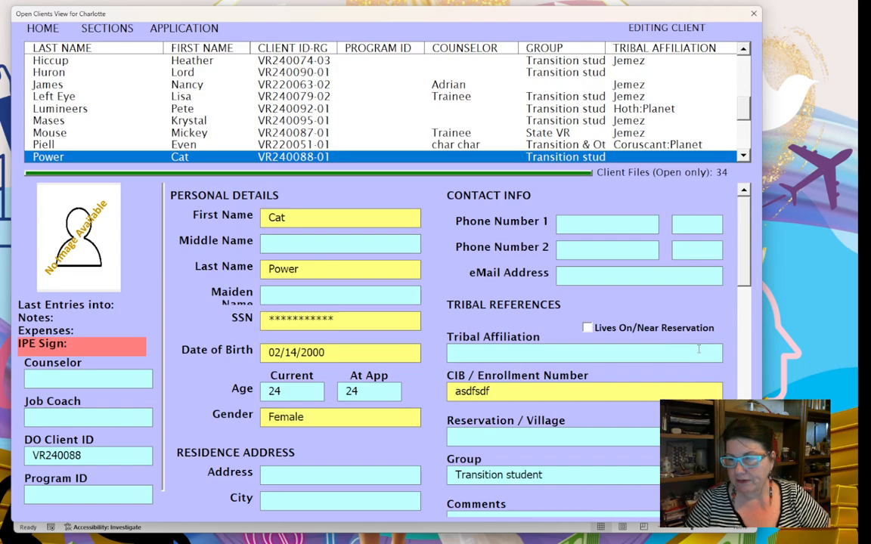
left_click(714, 355)
left_click(715, 354)
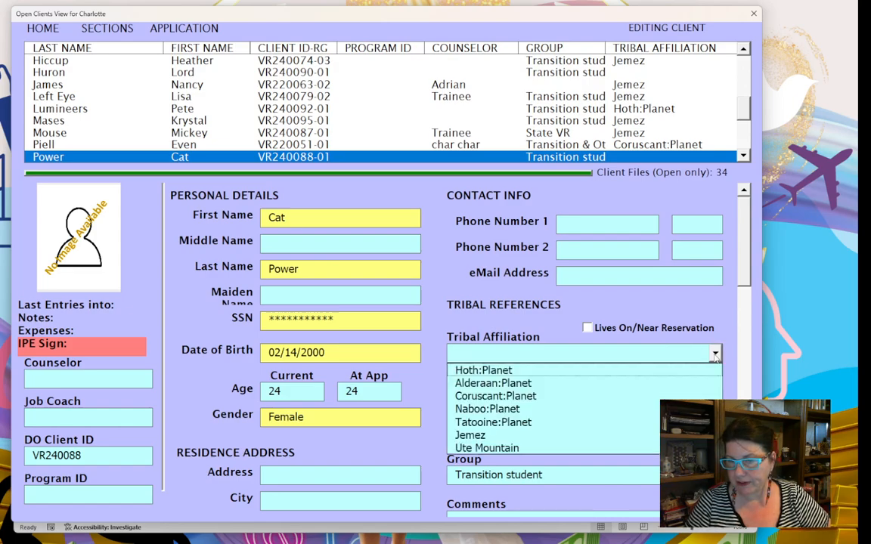
left_click(603, 435)
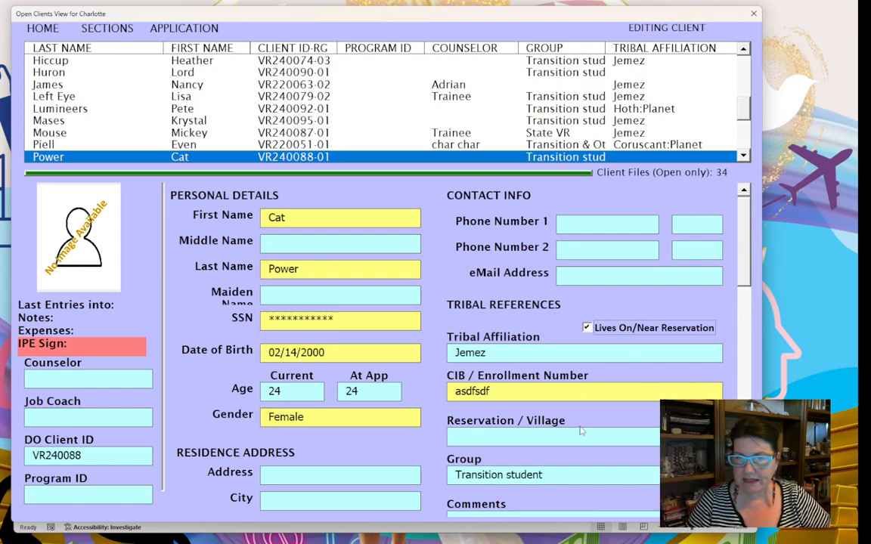
- Fill in the client's e-mail address and phone number
left_click(572, 275)
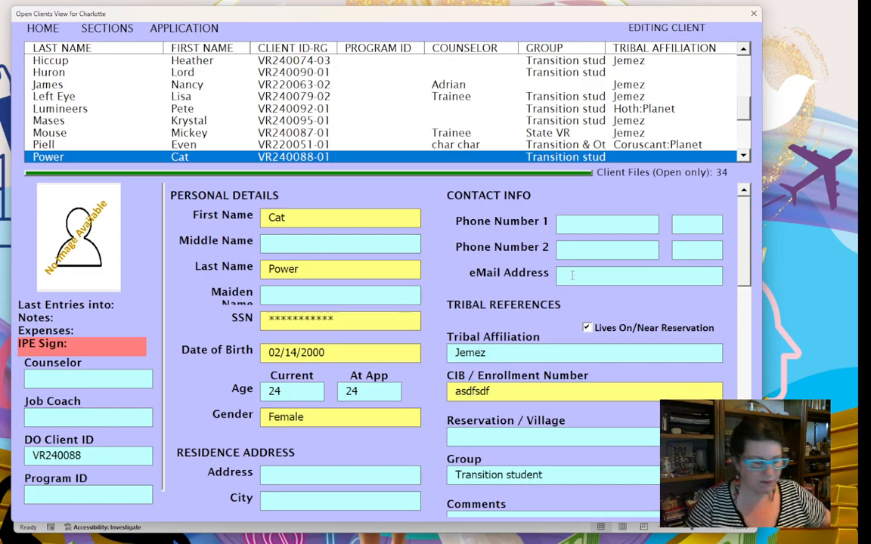
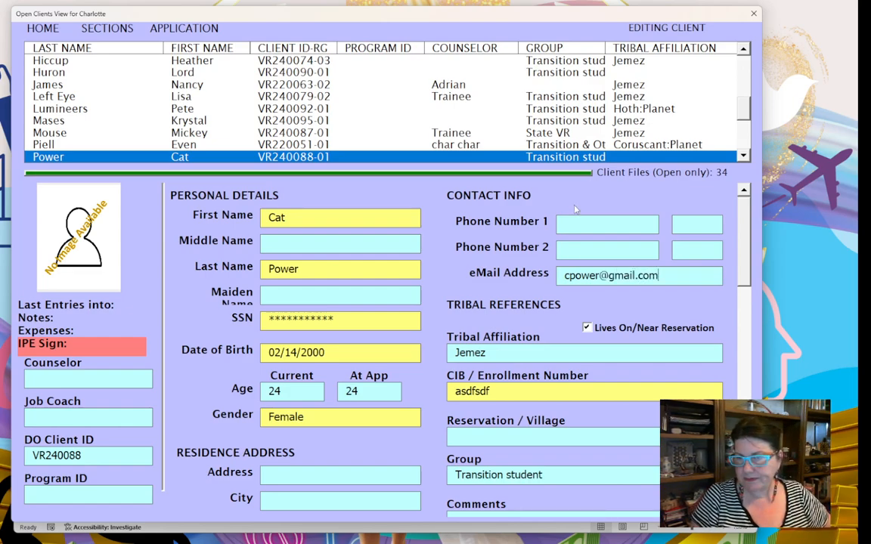
type("505")
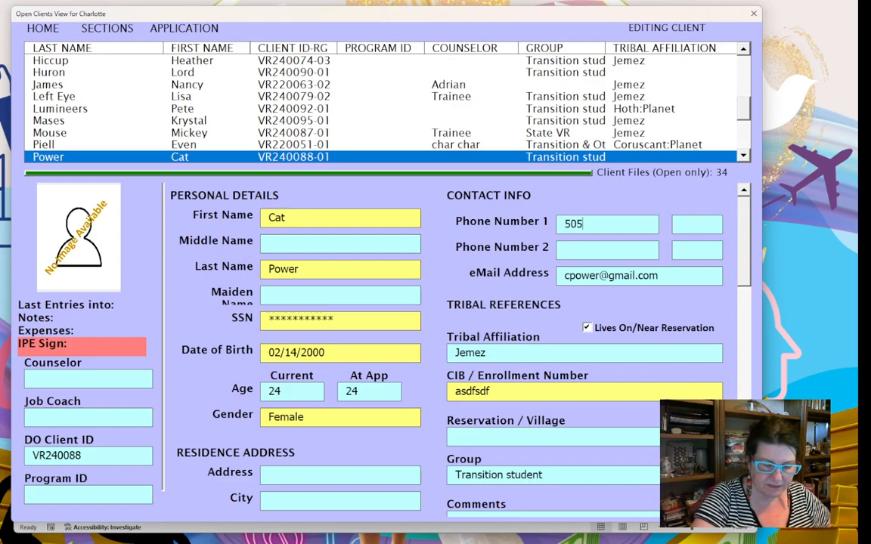
type("-")
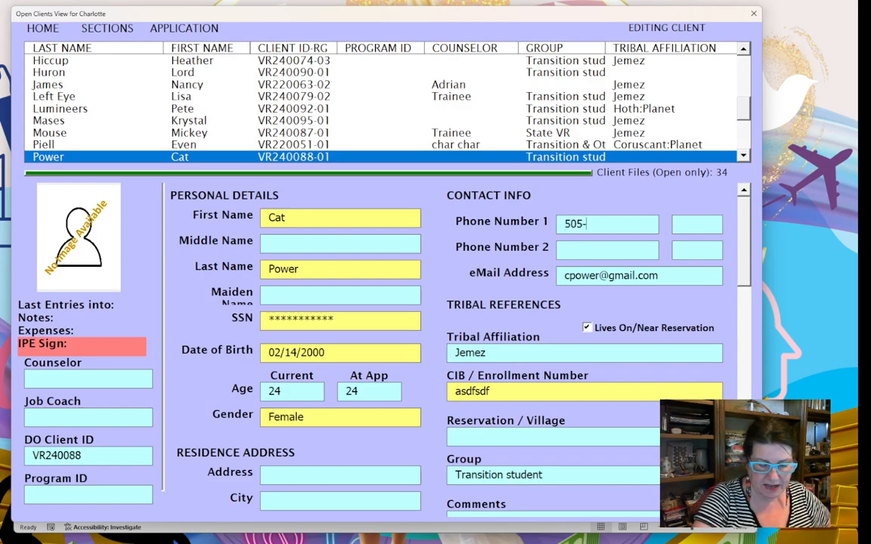
type("555-555")
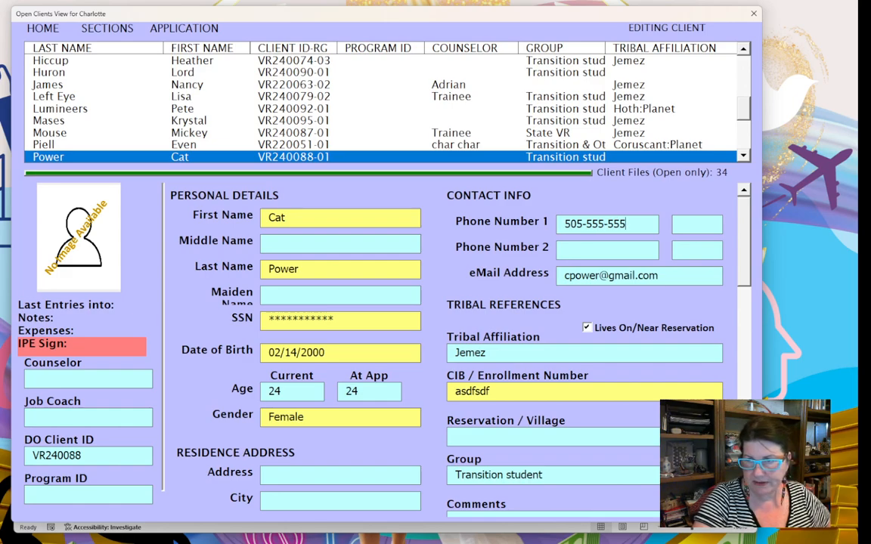
type("5")
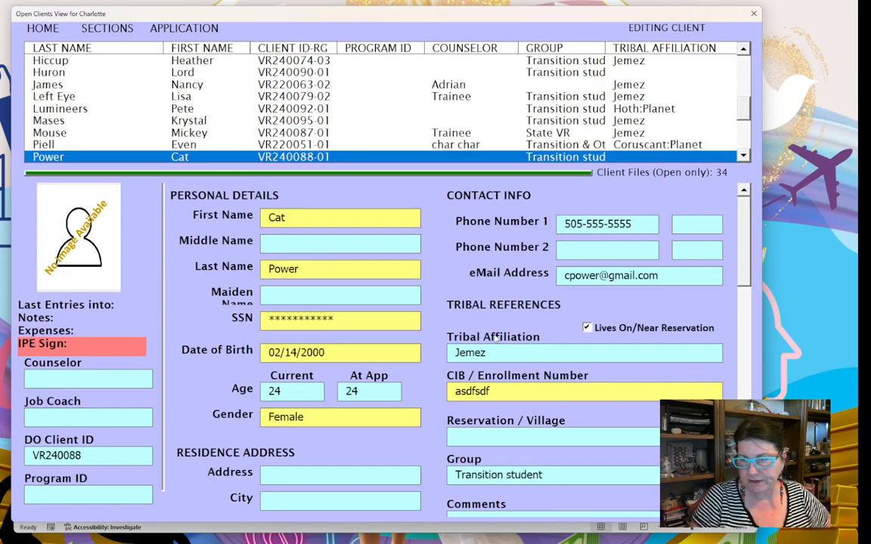
mouse_move(745, 261)
left_mouse_down()
mouse_move(745, 329)
mouse_move(741, 253)
left_mouse_up()
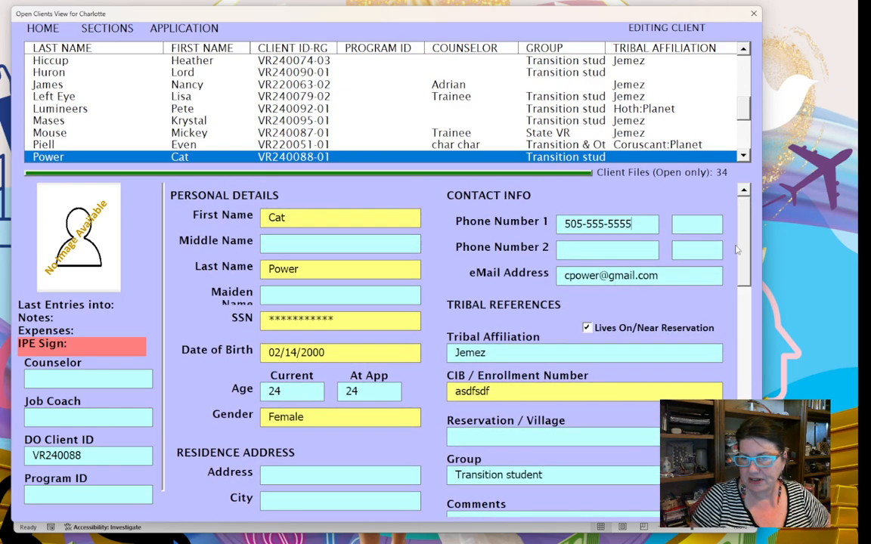
key("Tab")
- Save the updated client record and return to her progress records
right_click(447, 268)
left_click(454, 272)
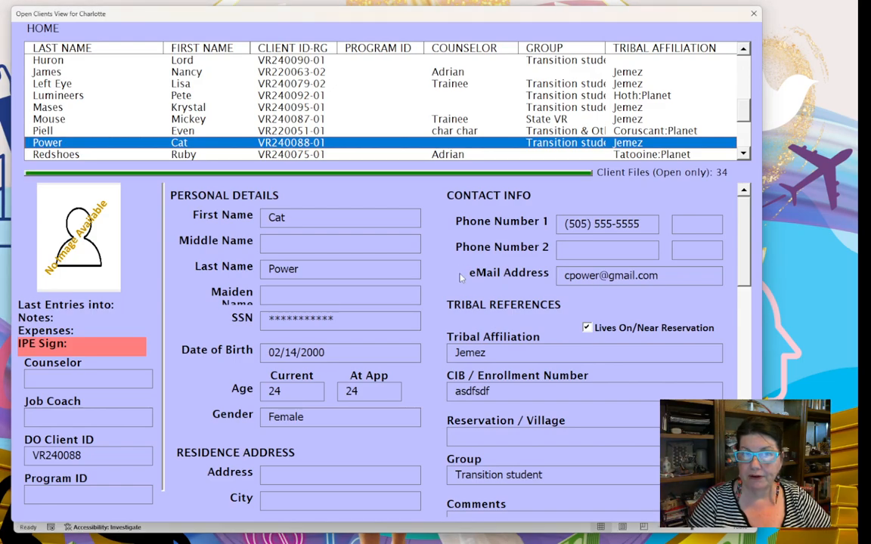
left_click(113, 30)
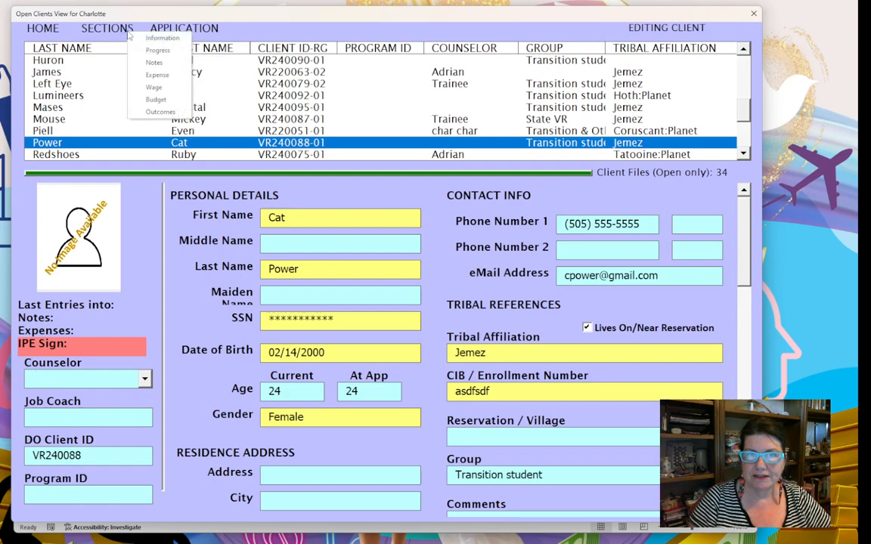
left_click(141, 50)
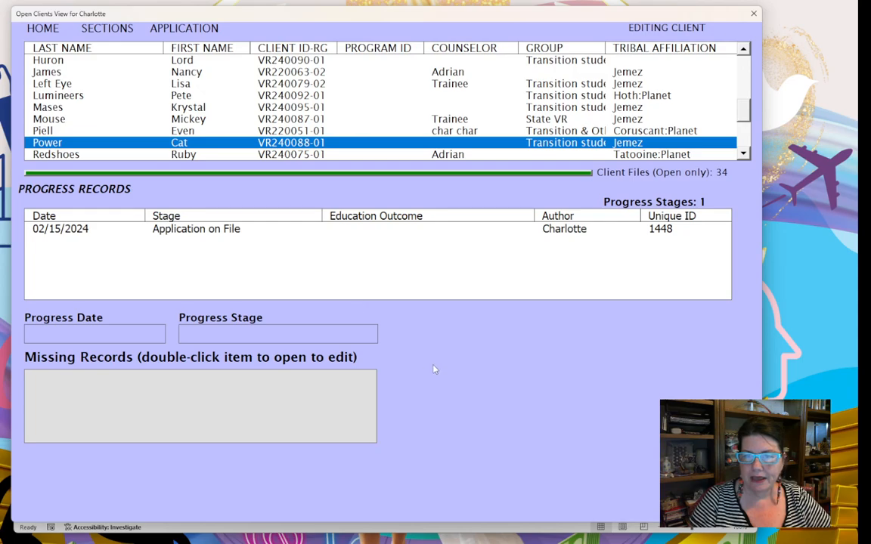
- Start a 02/25/2024 Eligibility Determined stage and open its missing Wage Entry Record
left_click(463, 372)
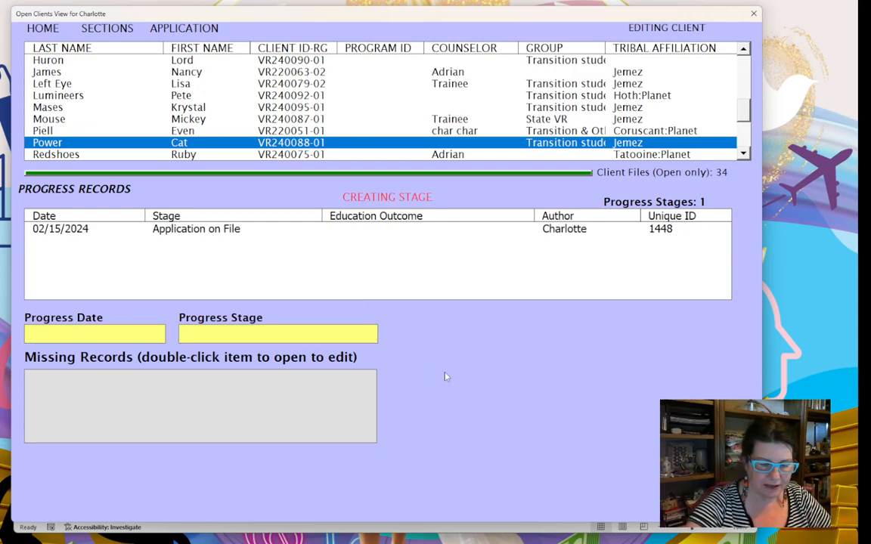
type("02/25/2")
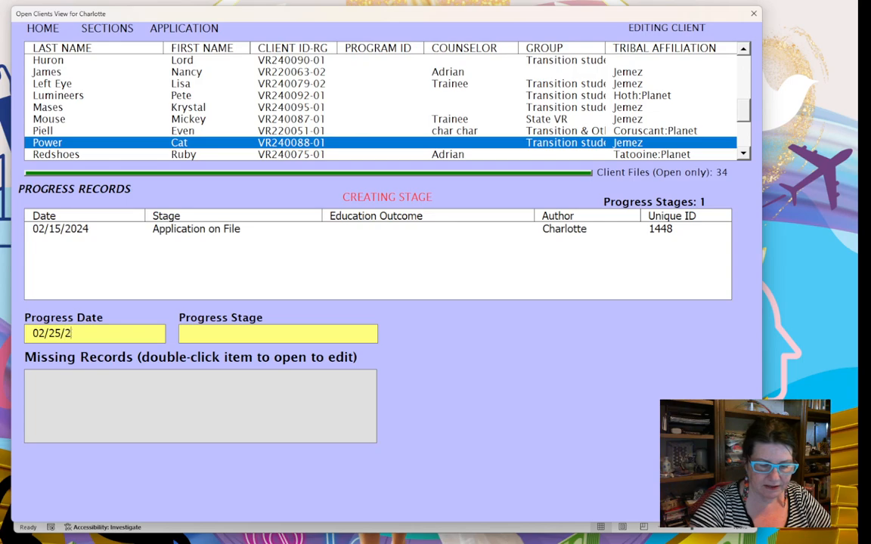
type("024")
key("Tab")
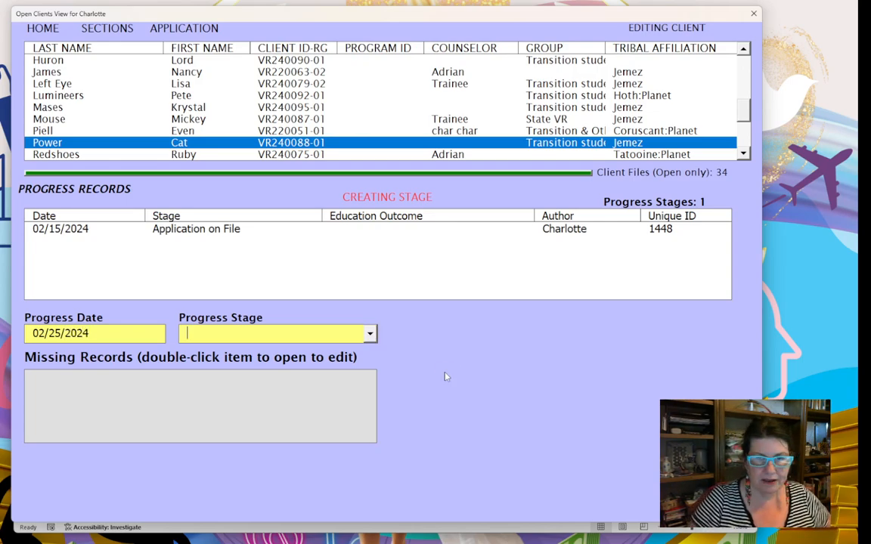
left_click(371, 334)
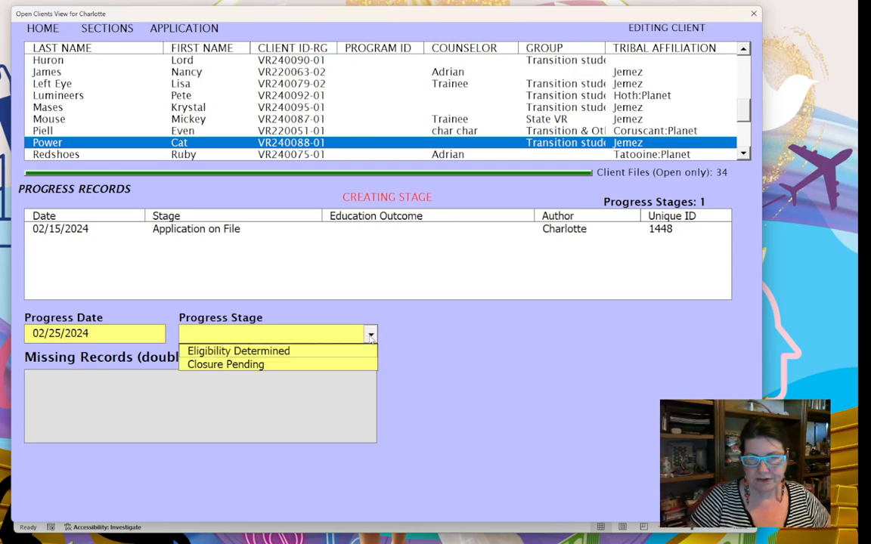
left_click(334, 351)
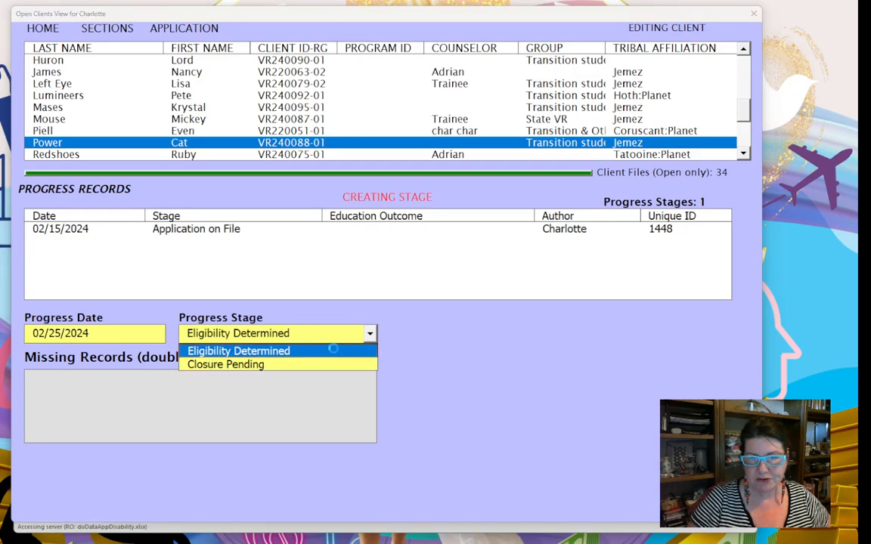
left_click(76, 377)
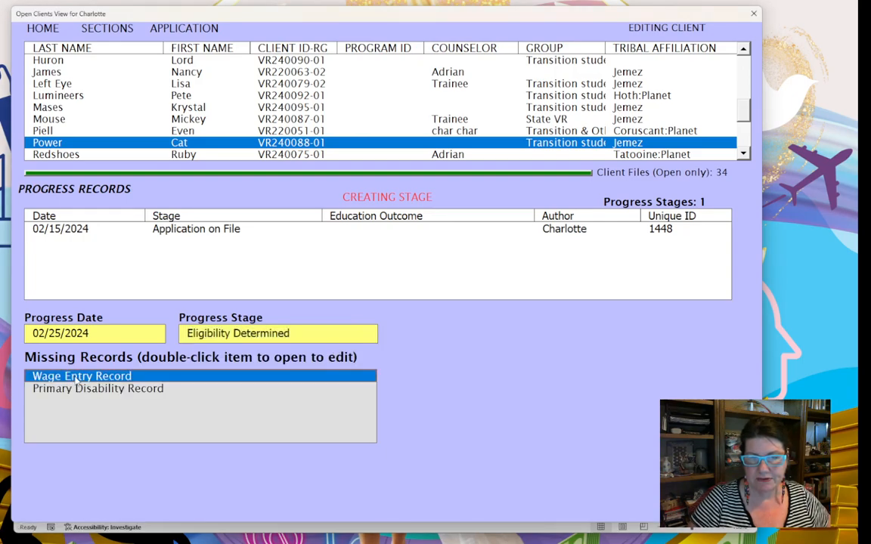
double_click(75, 378)
- Date the wage record 02/25/2024 with Consumer Affidavit/Survey as the record source
left_click(56, 375)
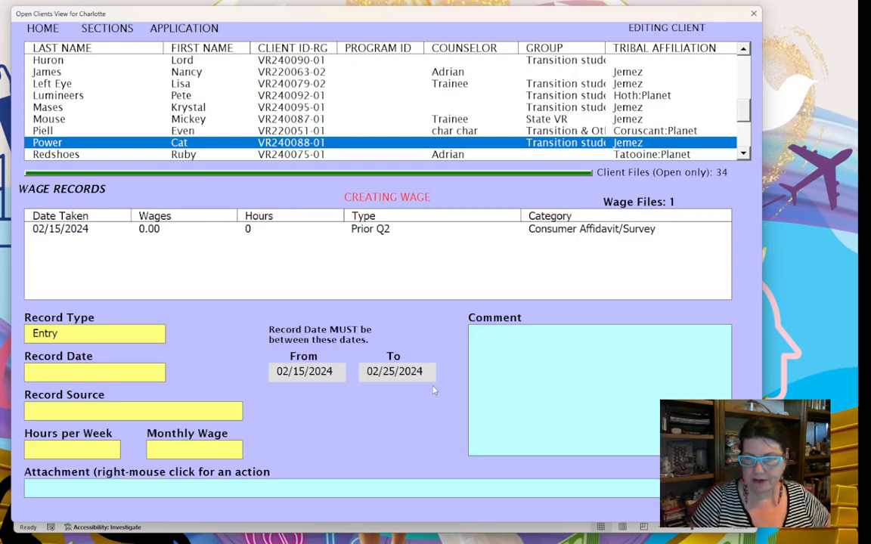
type("02")
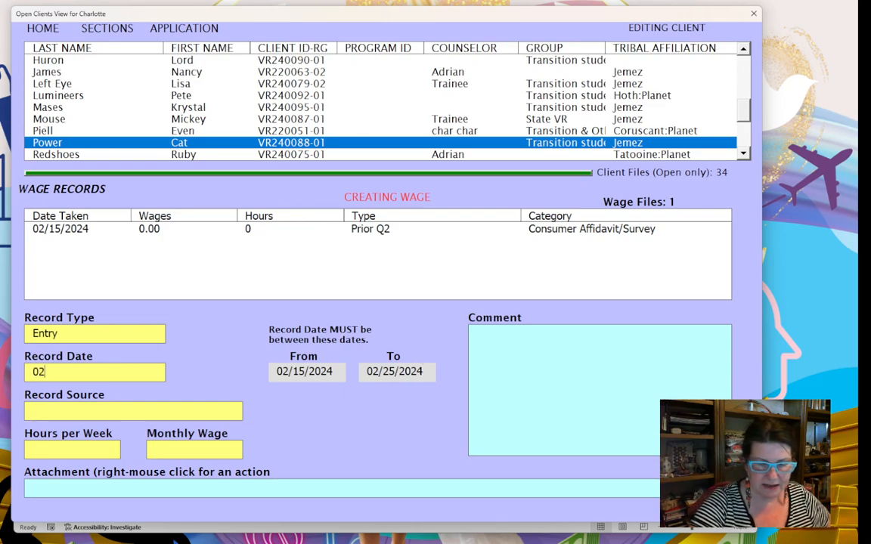
type("/25/")
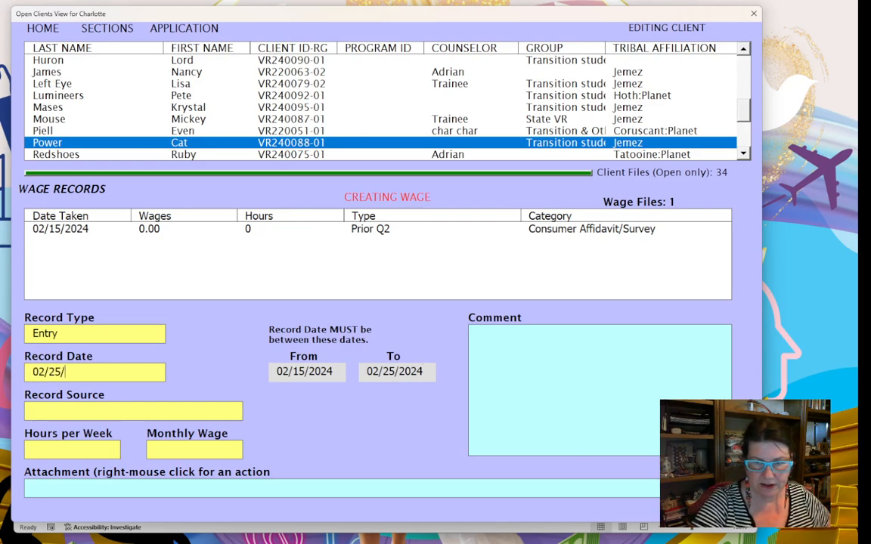
type("2024")
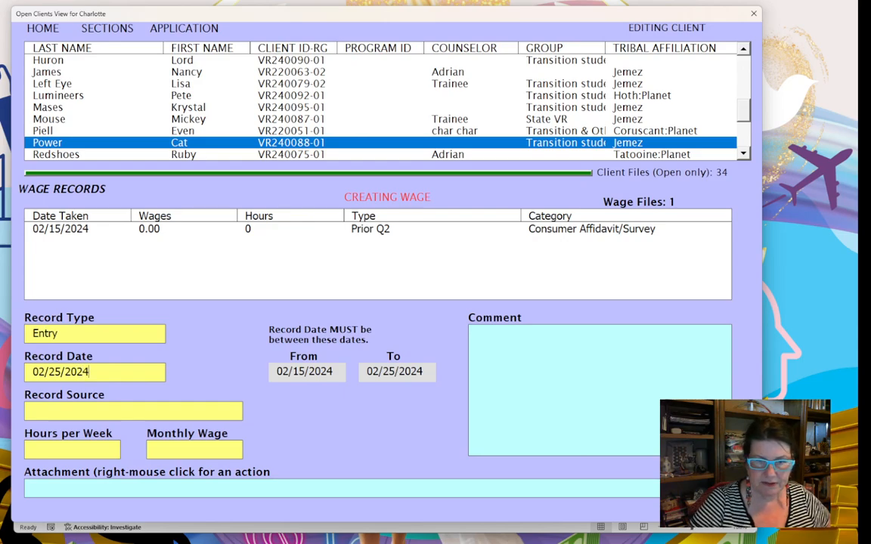
left_click(227, 412)
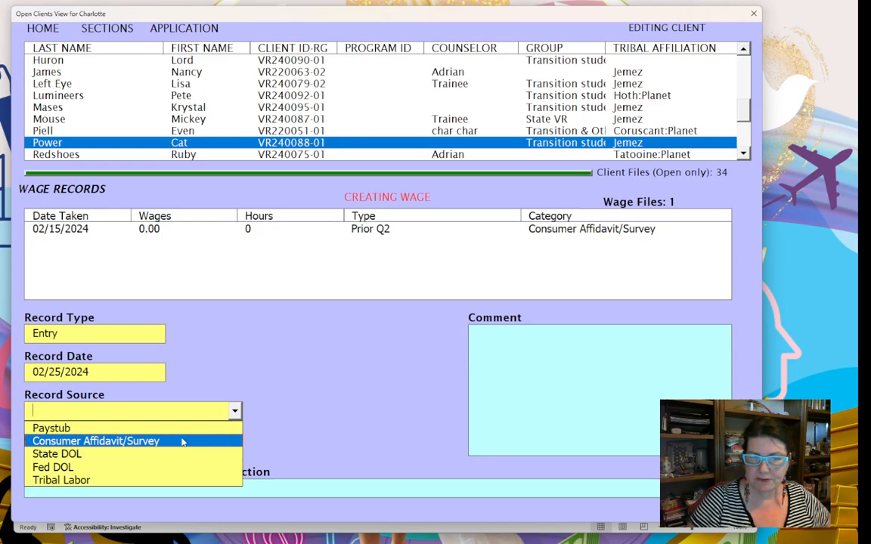
left_click(183, 441)
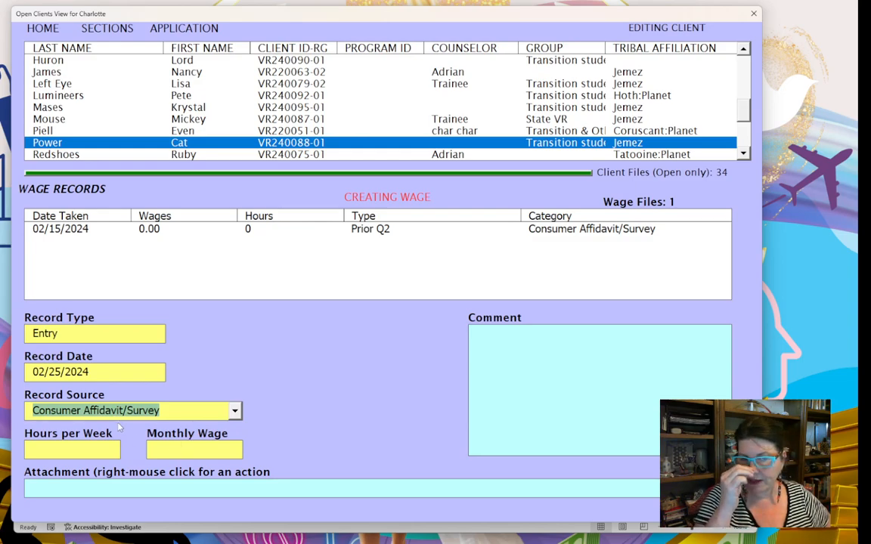
- Enter 0 hours, 0 wages and 0 hourly wage, with the comment 'no earned income'
left_click(96, 447)
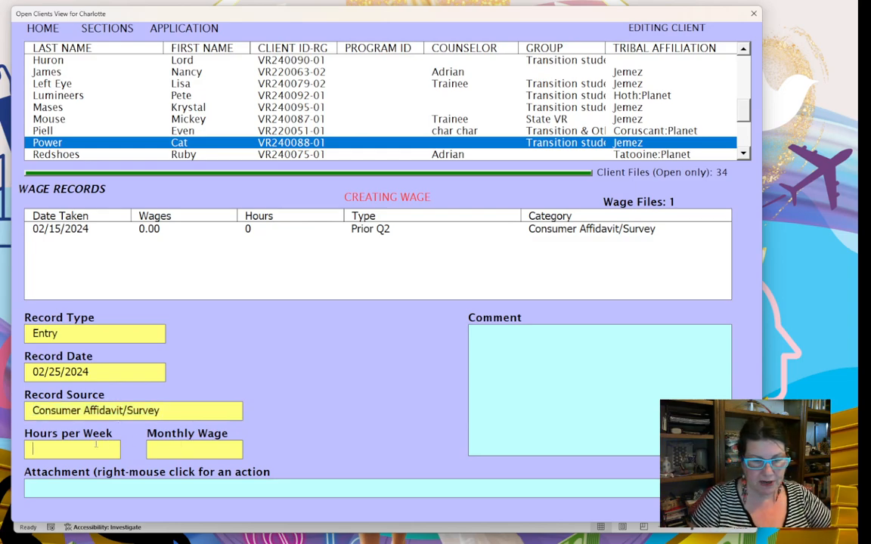
type("0")
key("Tab")
type("0")
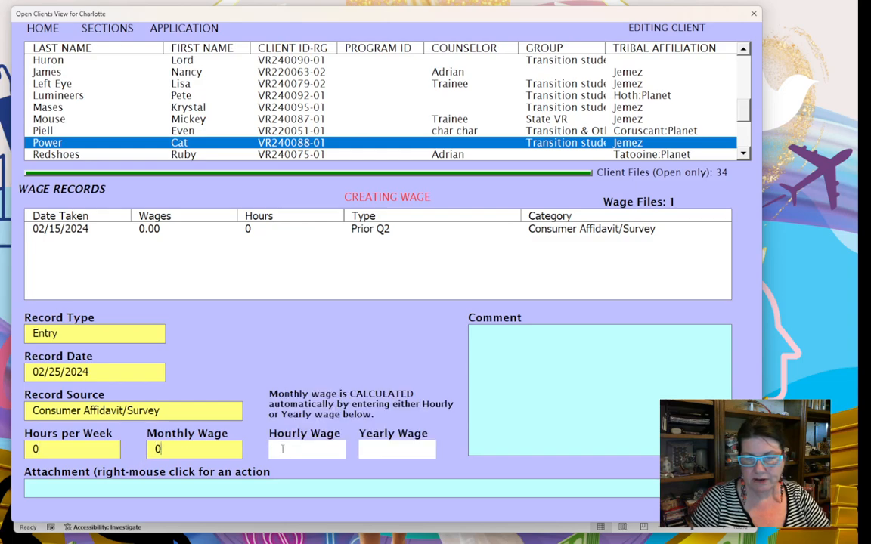
key("Tab")
type("0")
key("Tab")
left_click(506, 369)
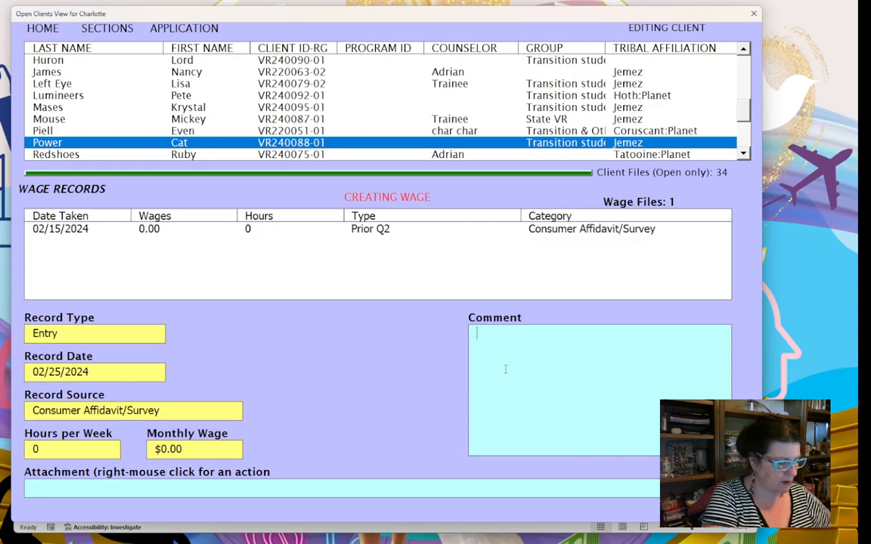
type("no earned ")
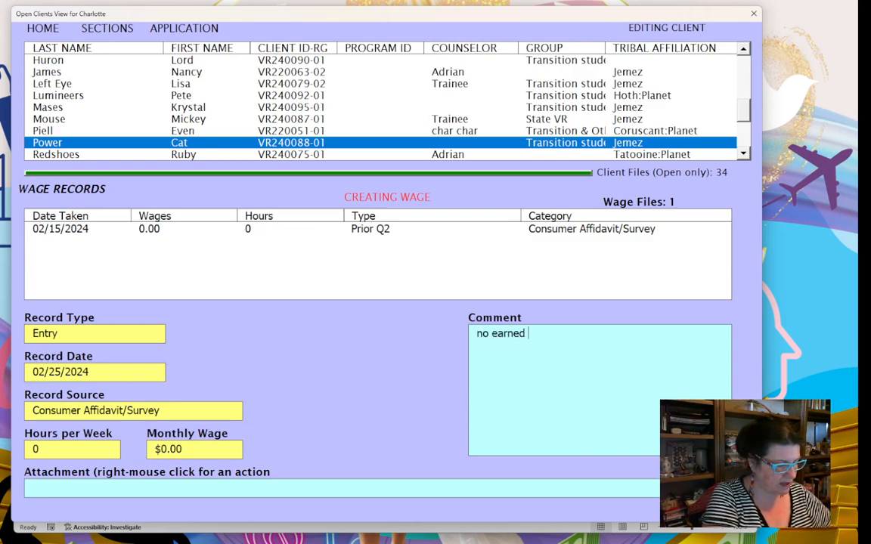
type("income")
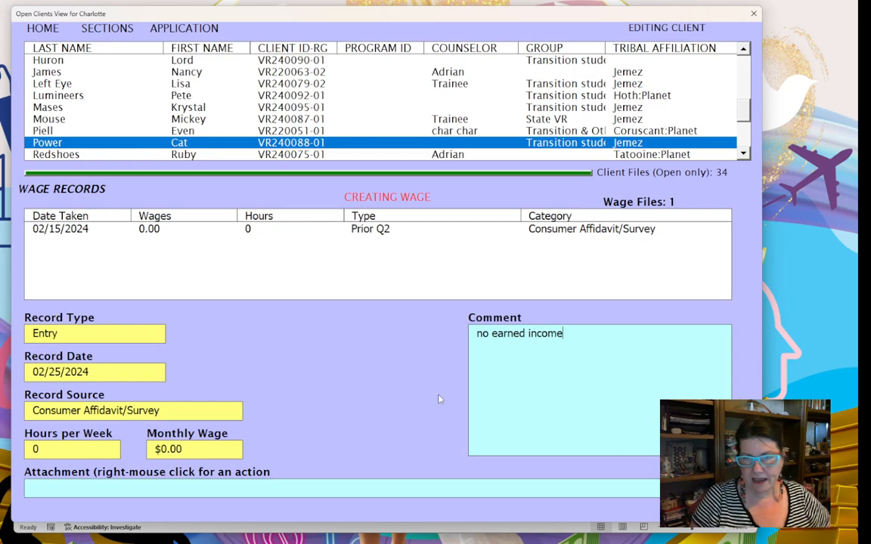
right_click(390, 398)
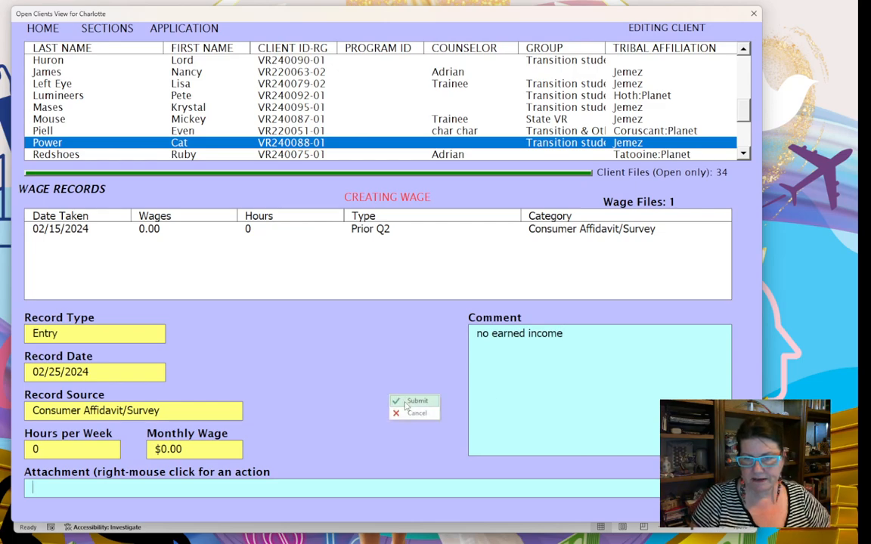
- Submit the wage entry, go back to the progress stage, and select the Primary Disability Record
left_click(403, 401)
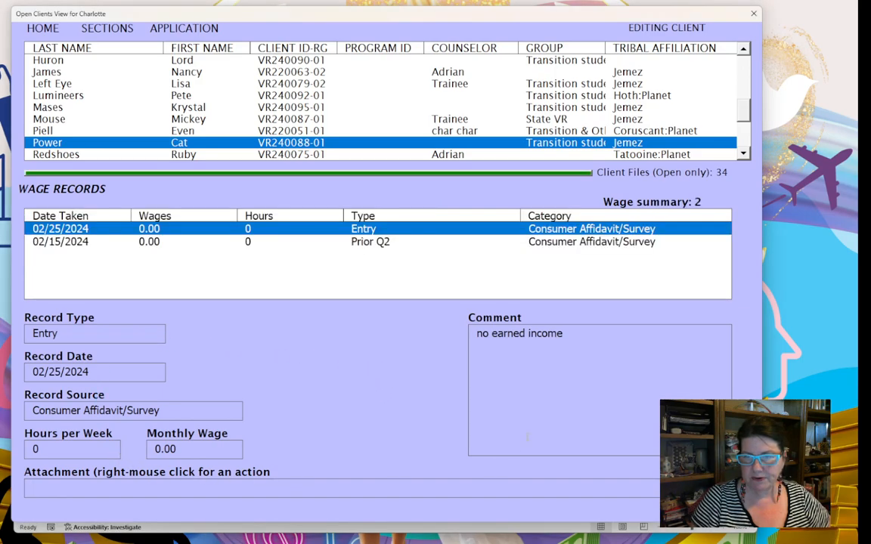
right_click(343, 383)
left_click(362, 398)
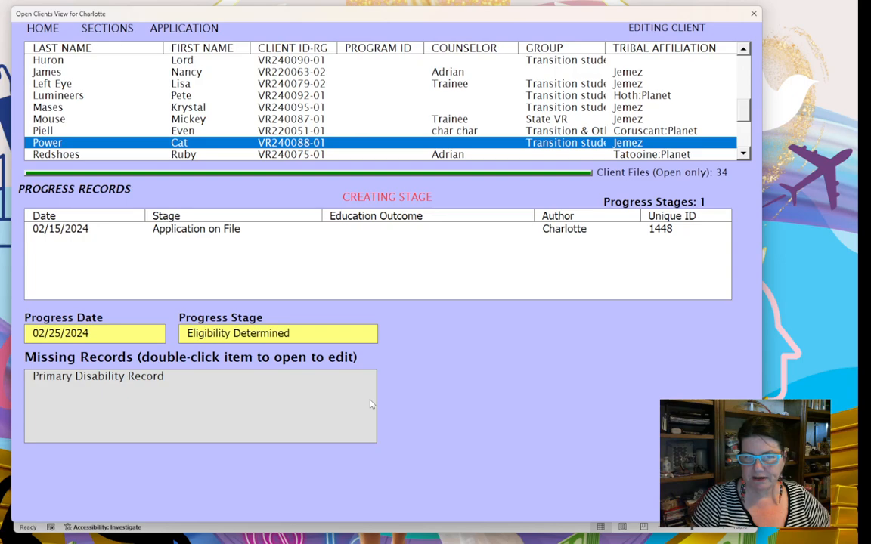
left_click(112, 378)
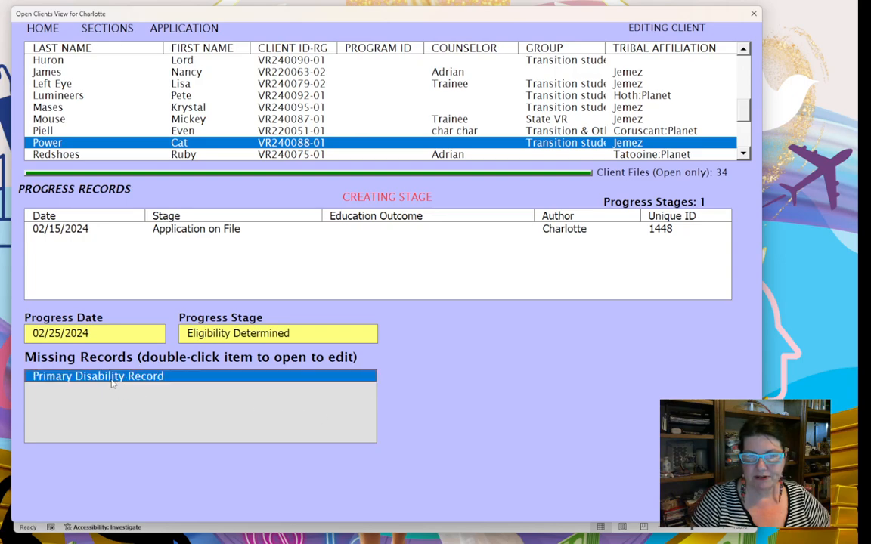
- Open the Primary Disability Record as 1-Primary, type 01 Sensory/Communicative: Blindness
double_click(112, 378)
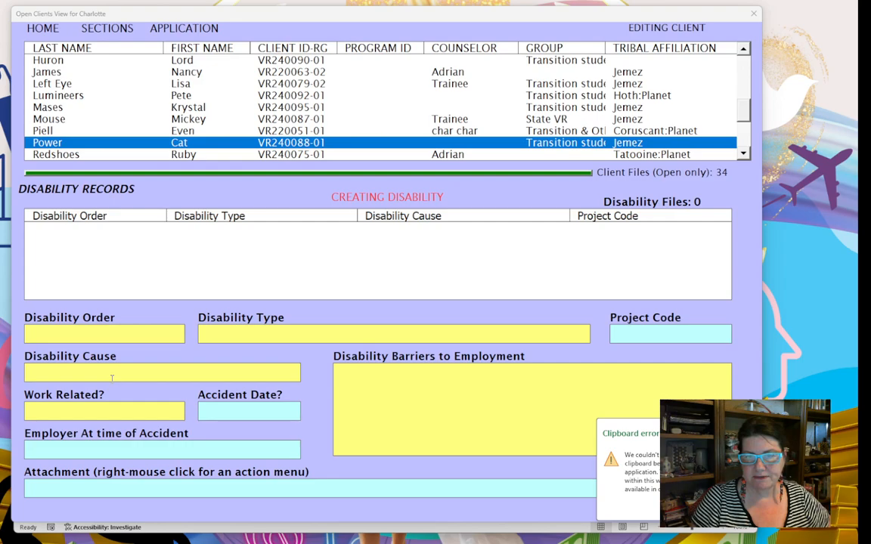
left_click(178, 333)
left_click(178, 334)
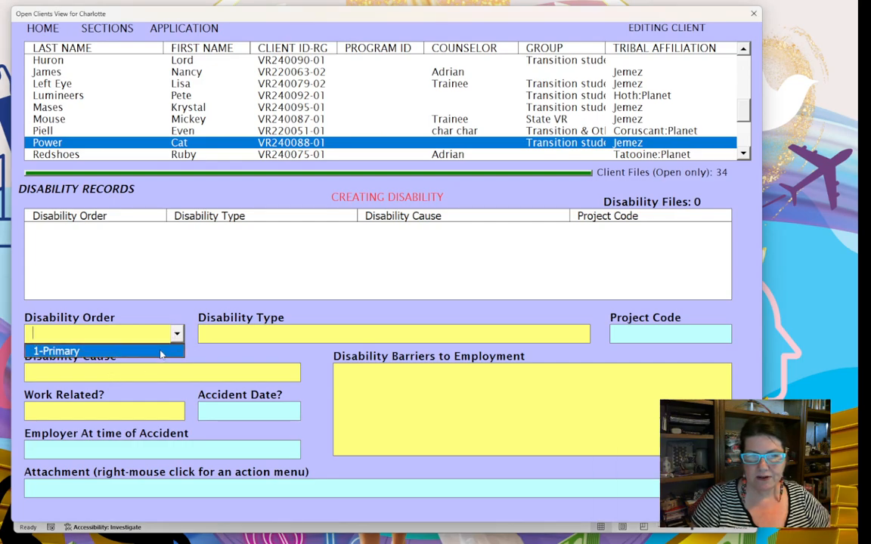
left_click(53, 349)
left_click(466, 336)
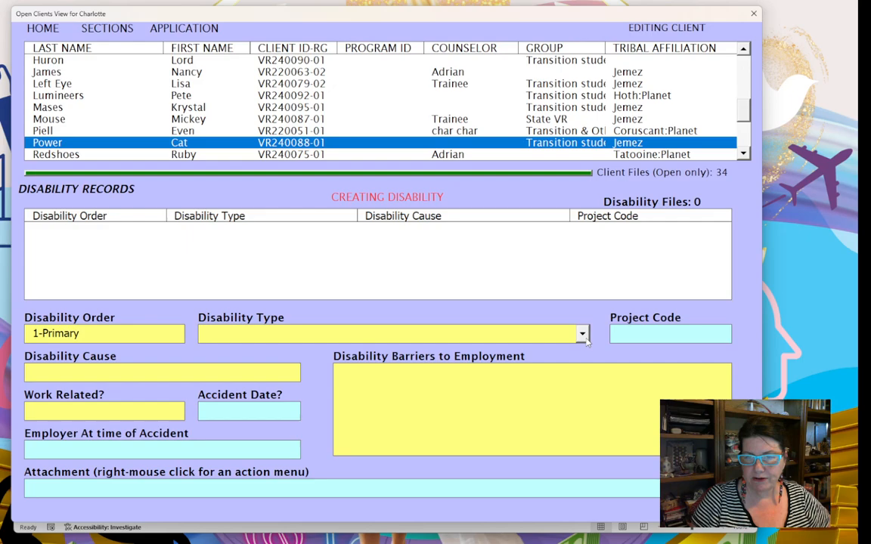
left_click(463, 338)
left_click(423, 366)
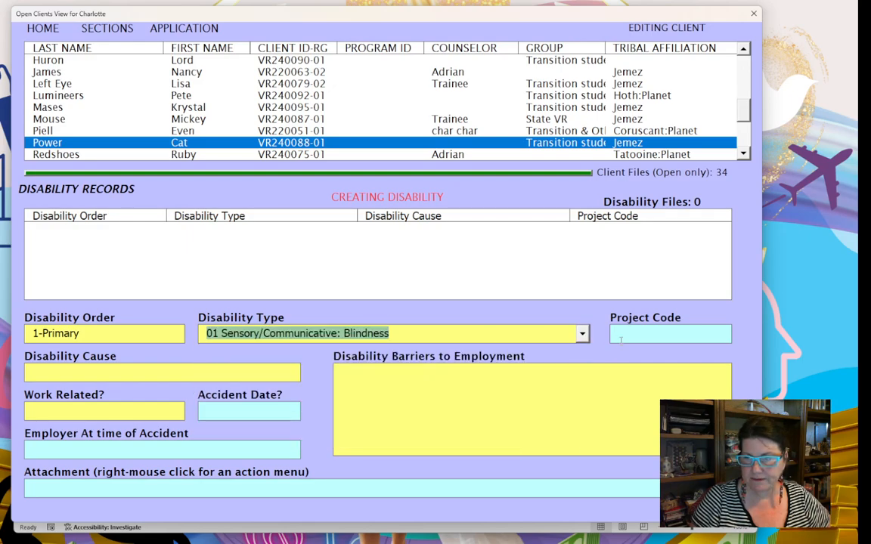
- Set cause 00 Cause Unknown, not work related, barrier 'participant needs reader to see computer screen for desired job'
left_click(216, 374)
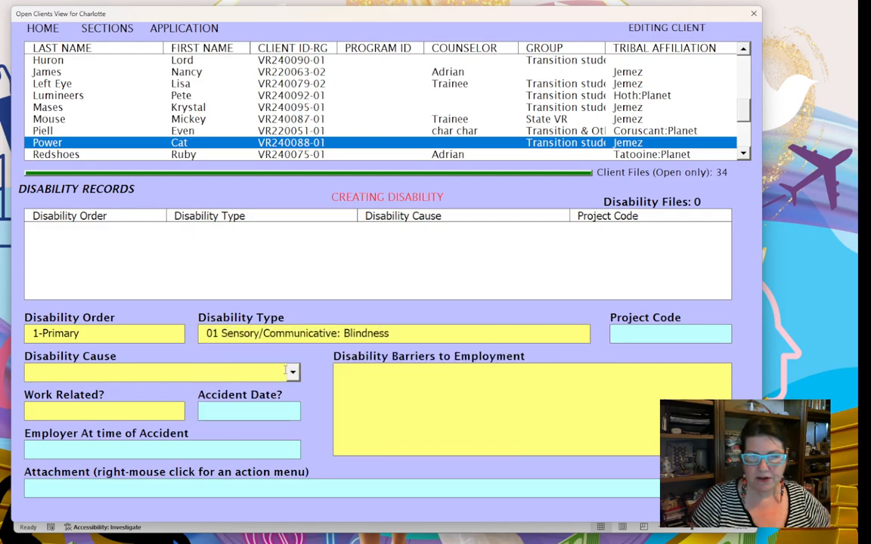
left_click(181, 373)
left_click(164, 390)
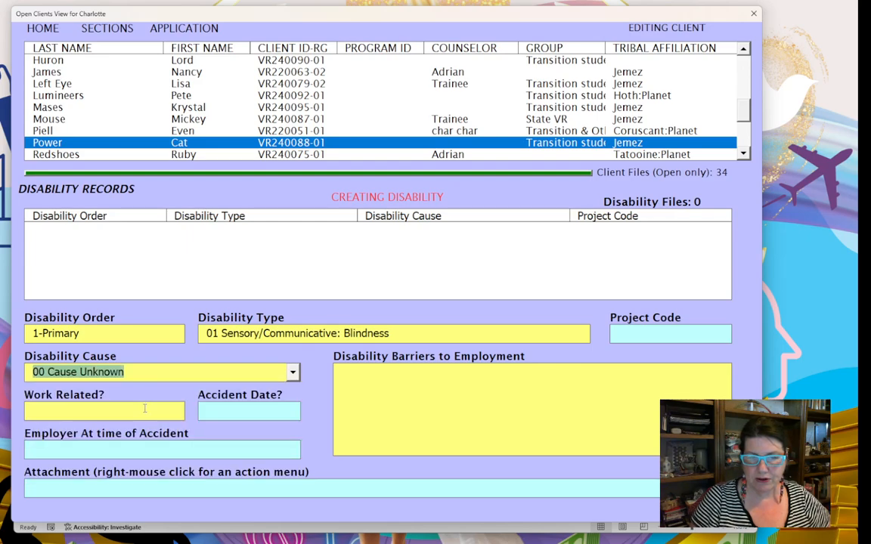
left_click(144, 409)
left_click(151, 410)
left_click(45, 440)
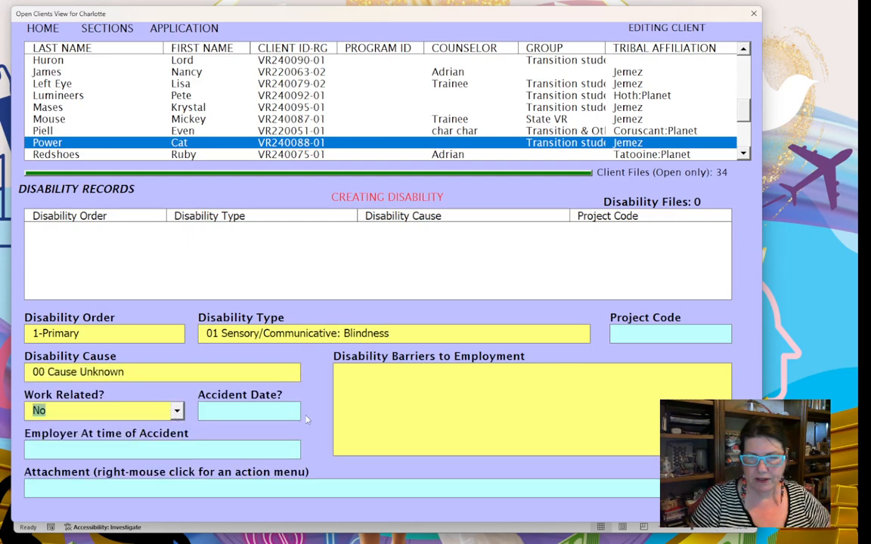
left_click(381, 383)
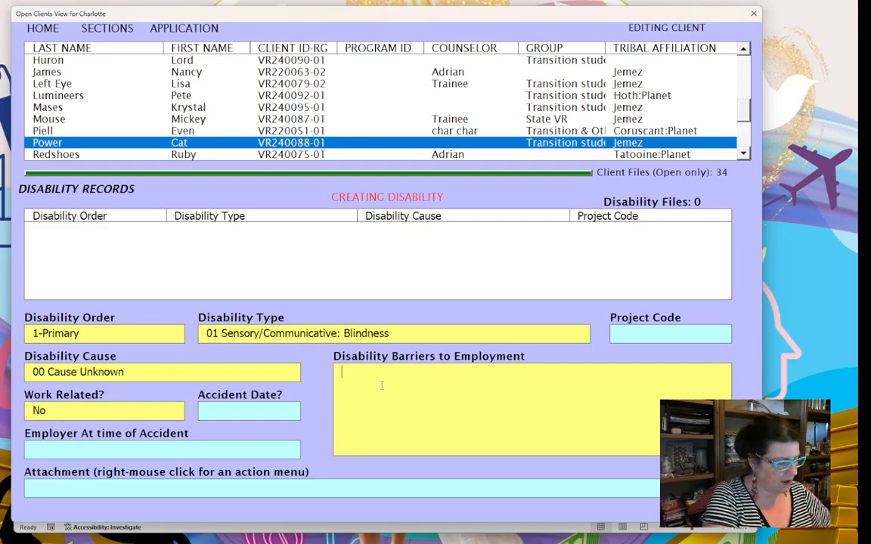
type("particip")
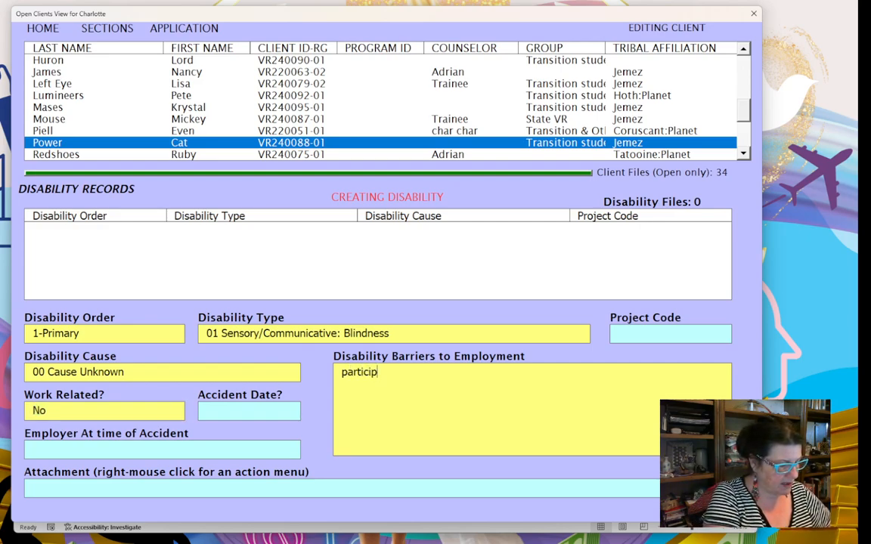
type("ant needs rea")
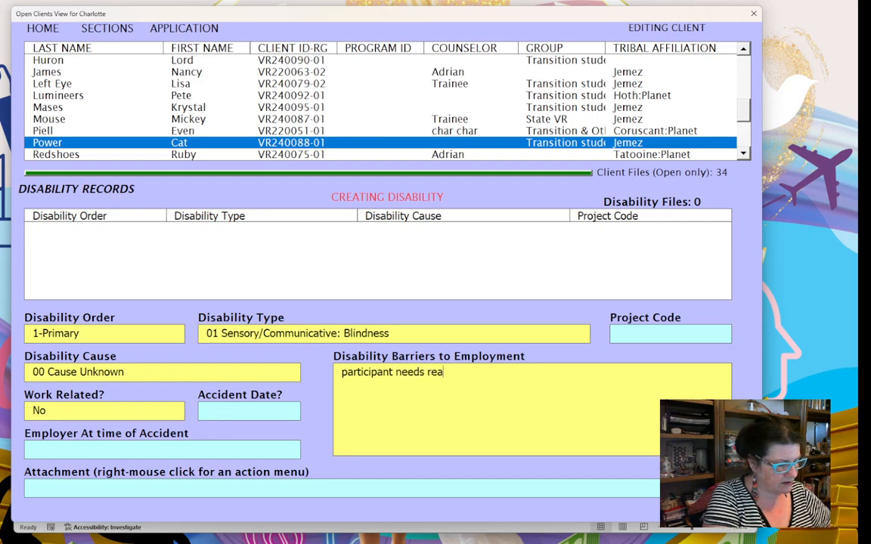
type("der to see")
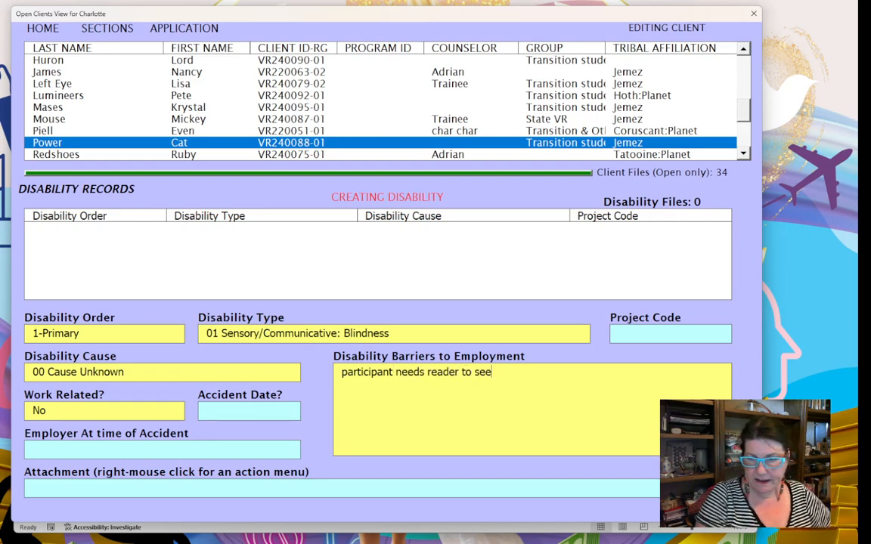
type(" comput")
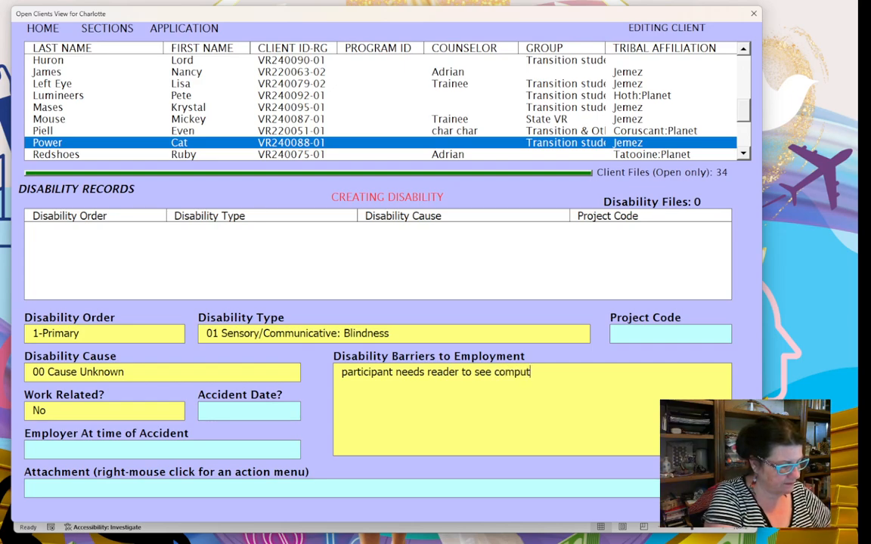
type("er screen")
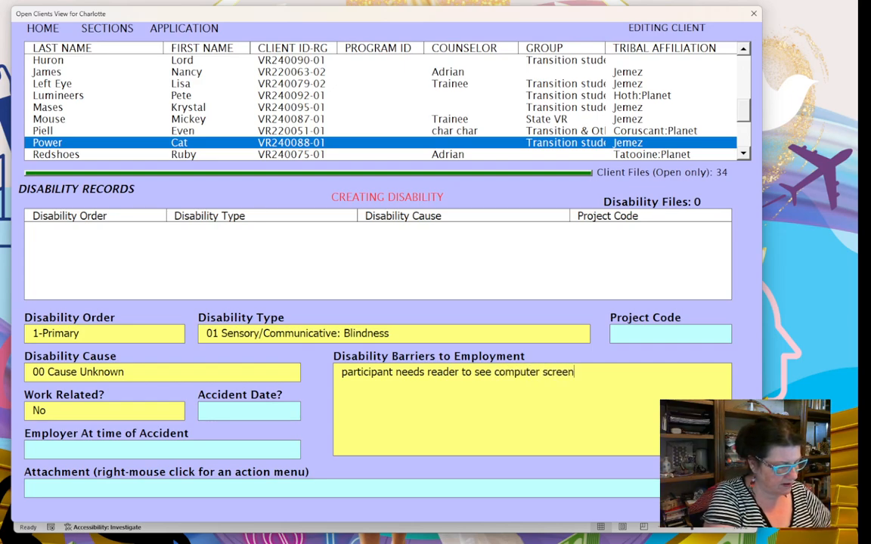
type(" for de")
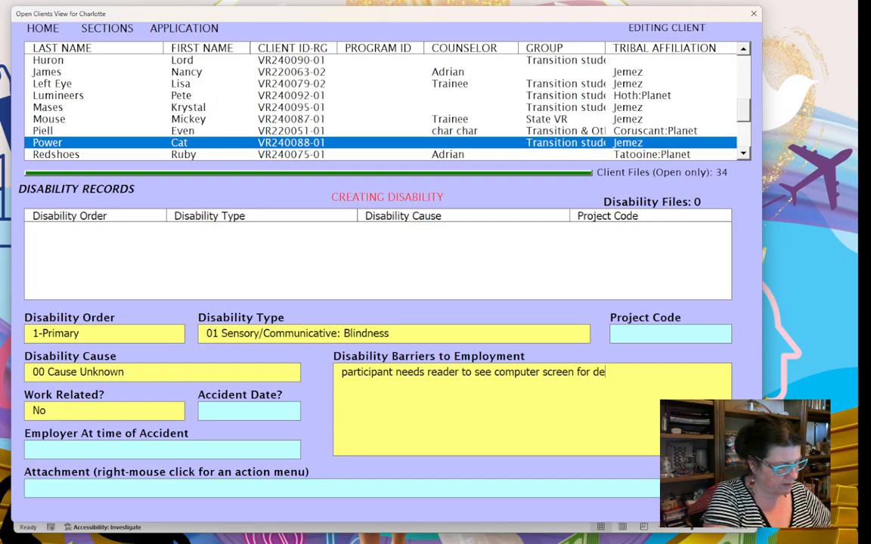
type("sired job")
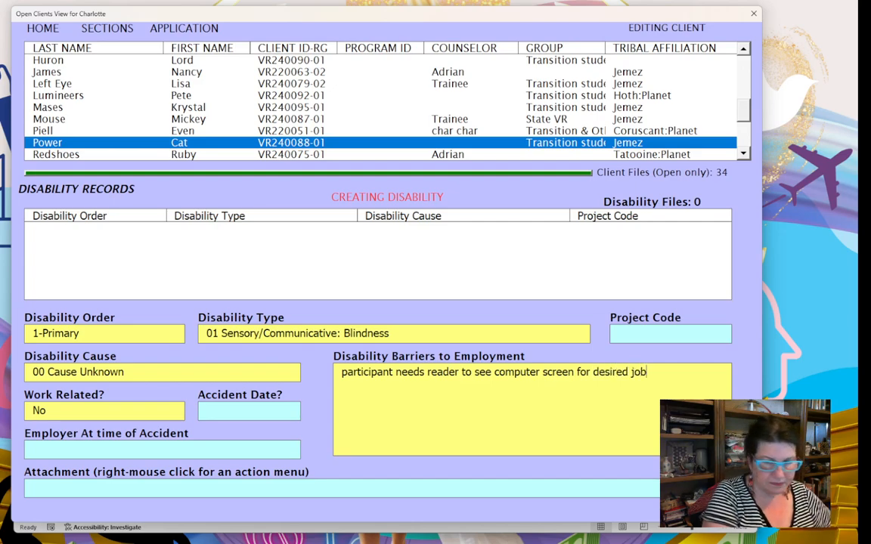
key("Tab")
right_click(319, 406)
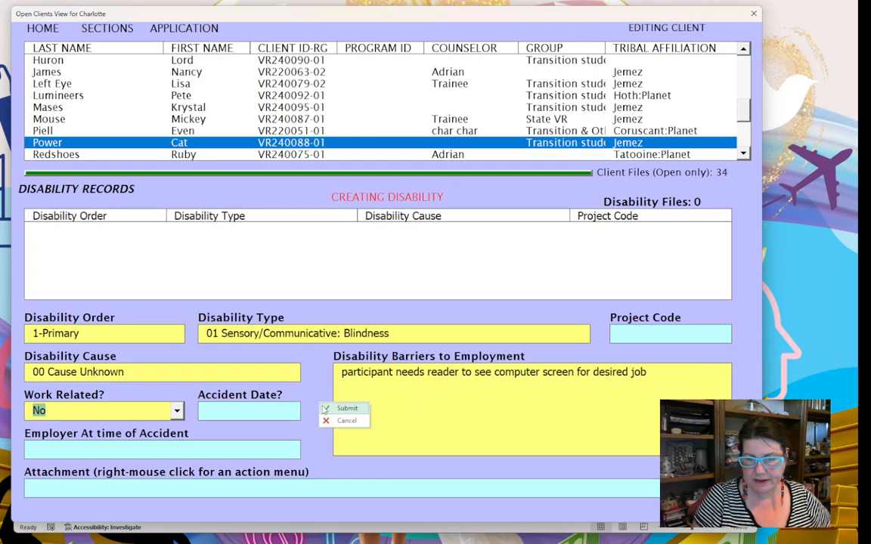
- Save the primary disability and add a 2-Secondary record of type 14 Physical: Respiratory
left_click(327, 409)
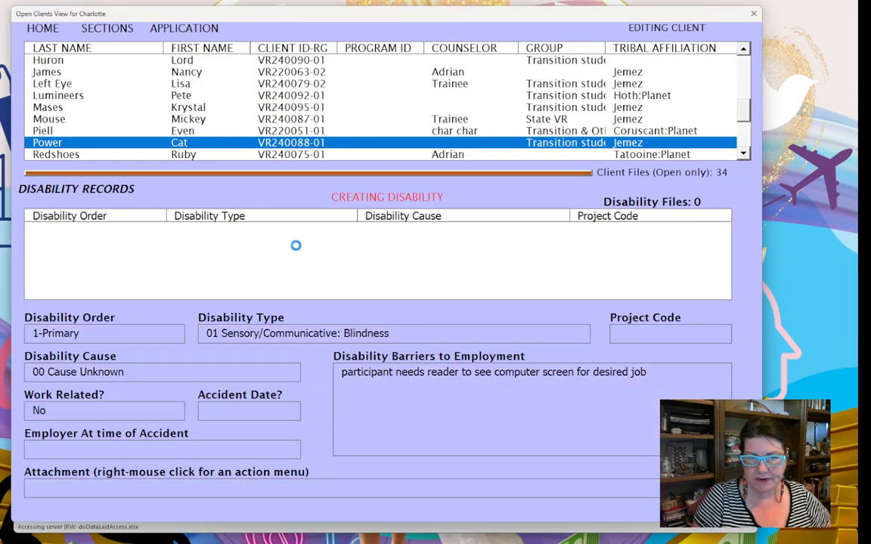
right_click(310, 355)
left_click(327, 360)
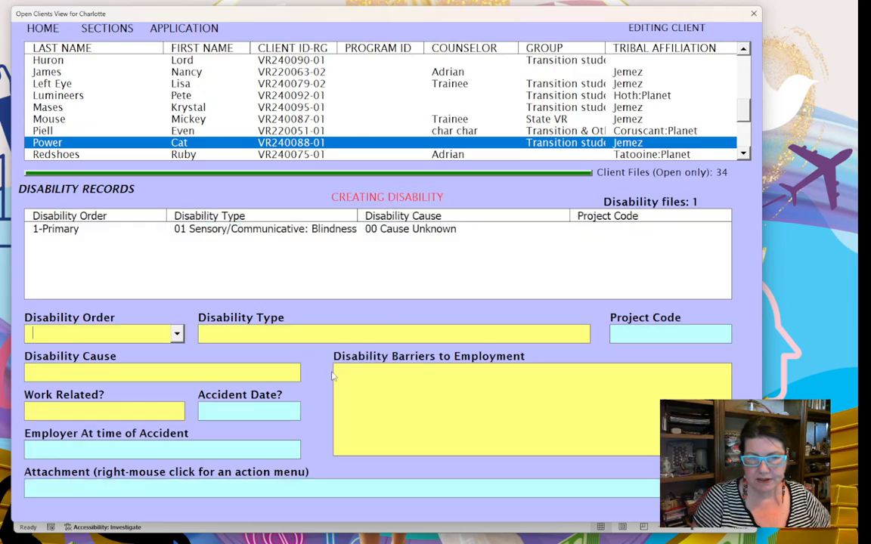
left_click(177, 333)
left_click(149, 353)
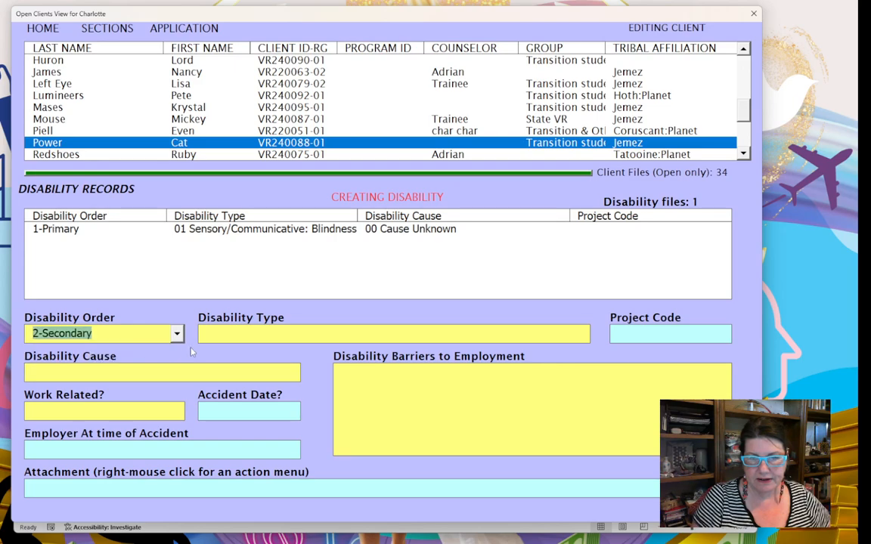
left_click(583, 334)
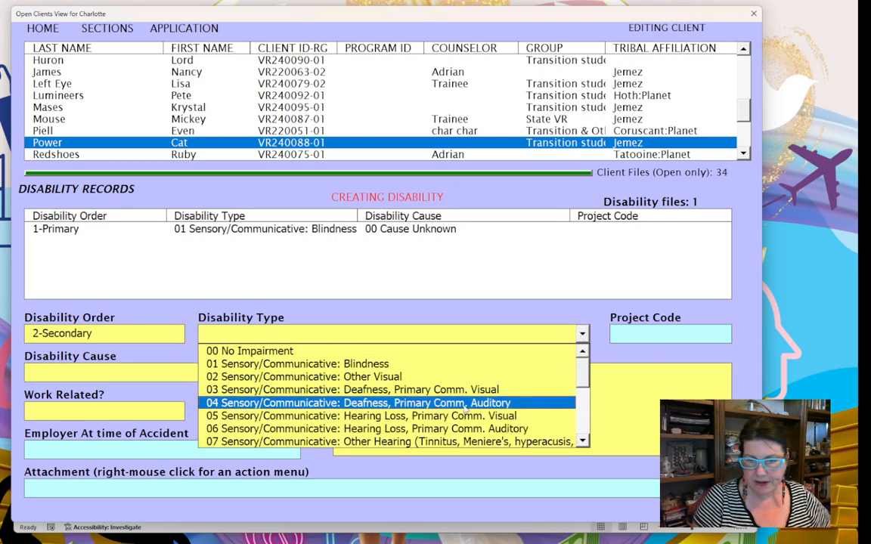
scroll(583, 382, "down", 3)
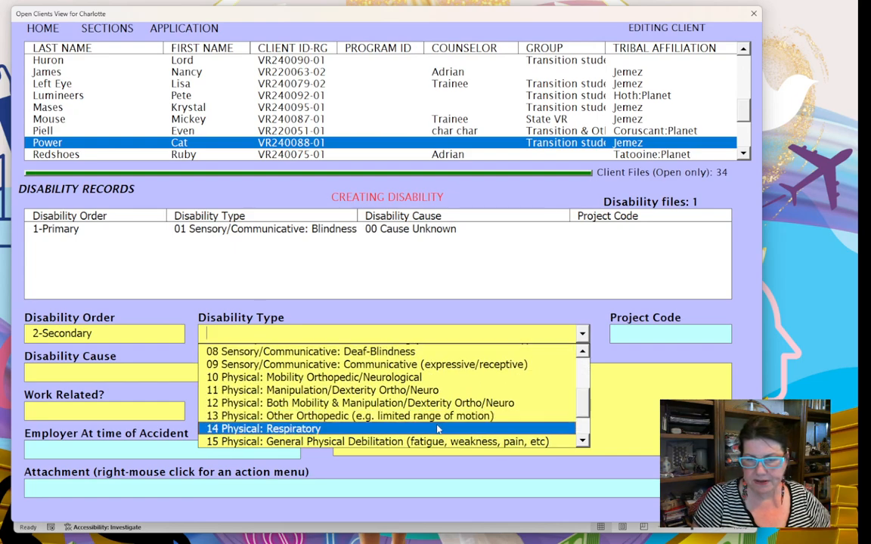
left_click(438, 427)
left_click(218, 371)
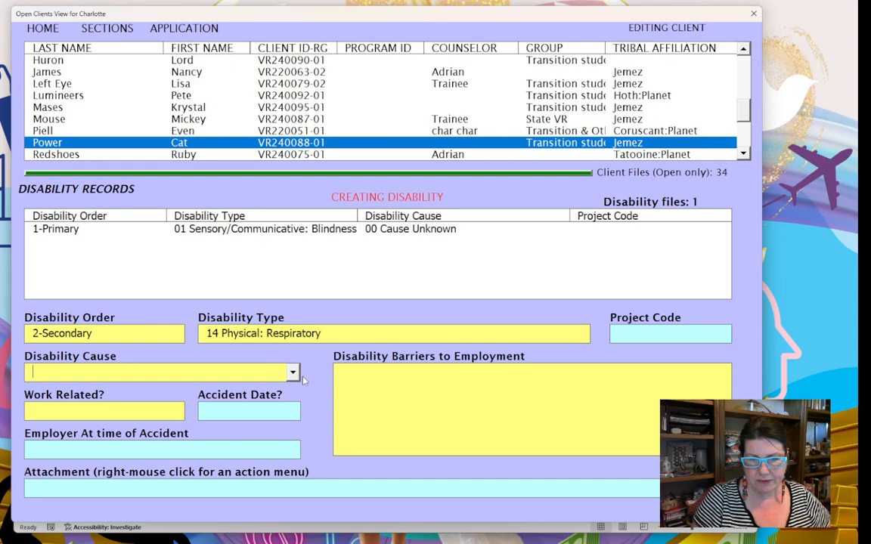
- Set the secondary disability's cause to 01 Accident/Injury and mark it work related
left_click(296, 373)
left_click(261, 391)
left_click(166, 414)
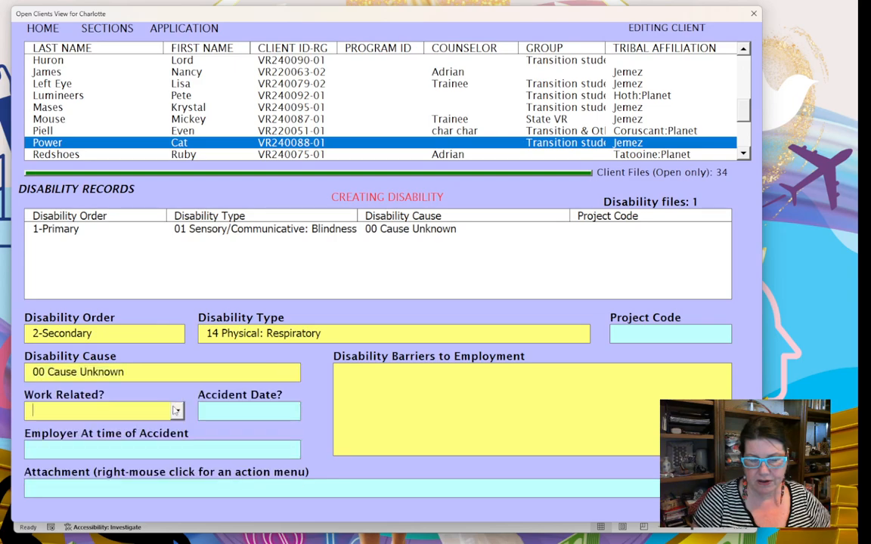
left_click(177, 410)
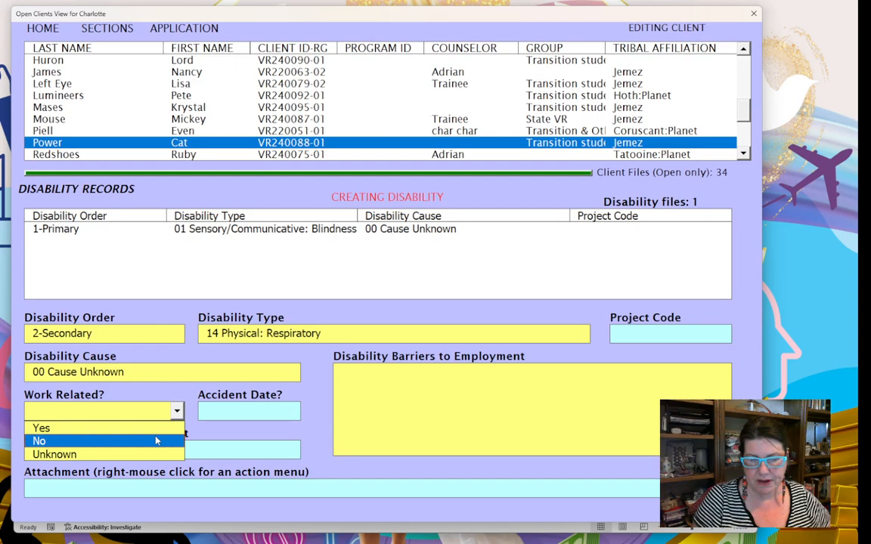
left_click(280, 370)
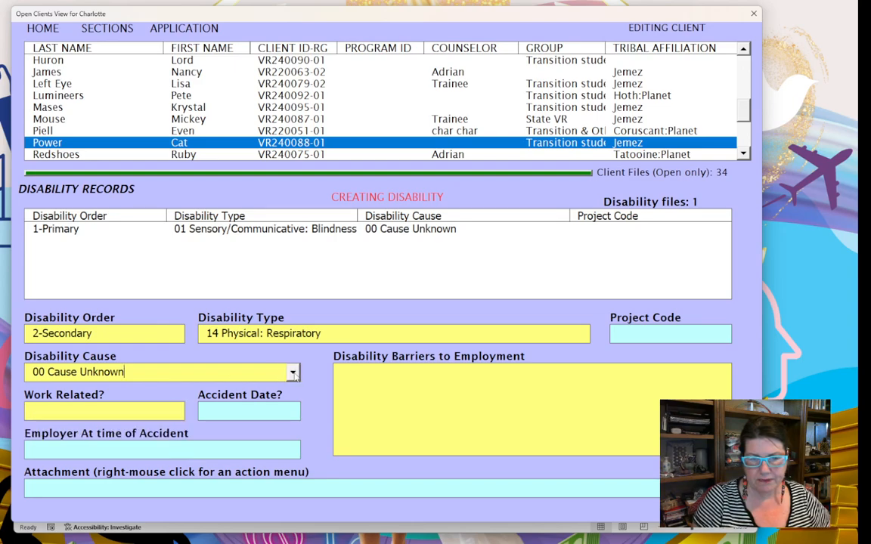
left_click(293, 372)
left_click(173, 403)
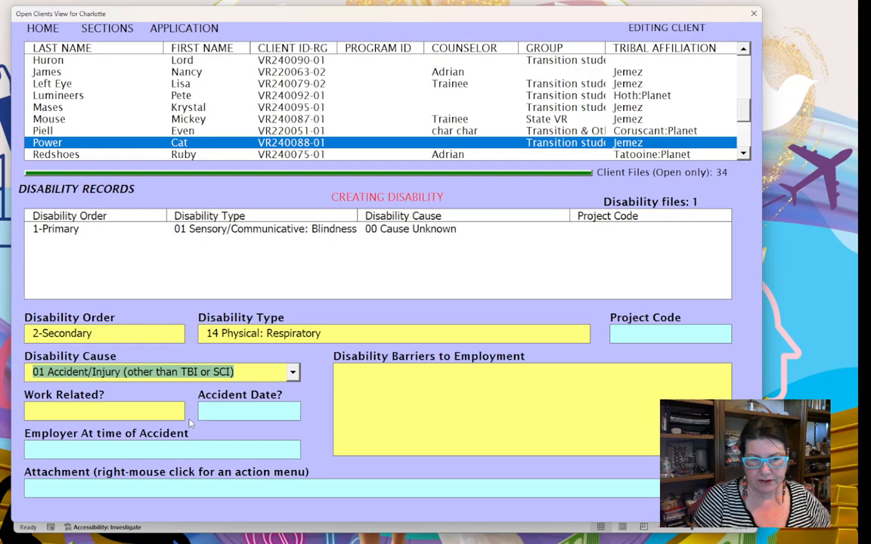
left_click(177, 410)
left_click(170, 426)
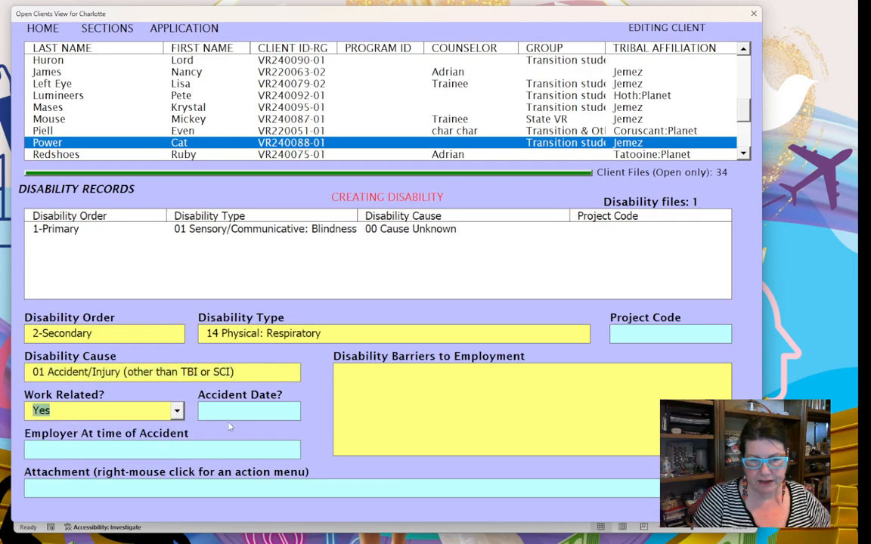
- Enter accident date 01/15/2024 and employer 'Fred Store', then bring up the attachment options
type("01/")
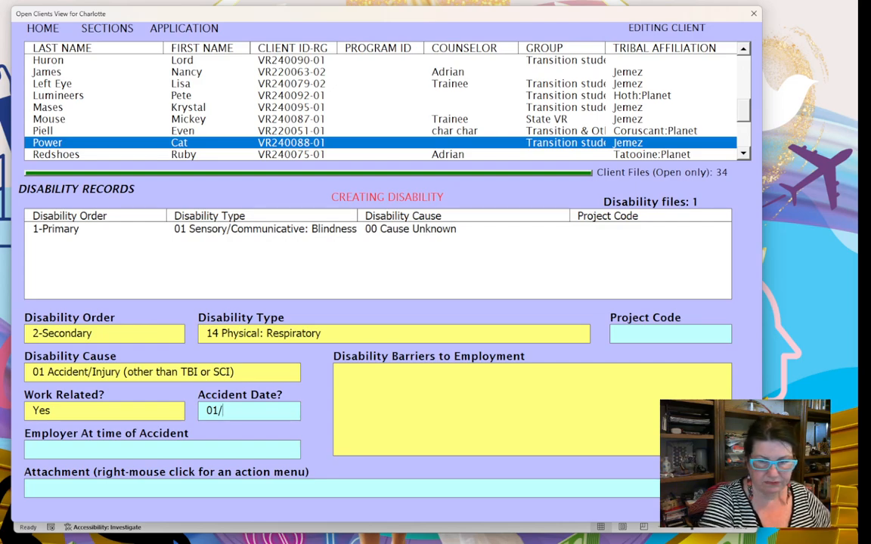
key("BackSpace")
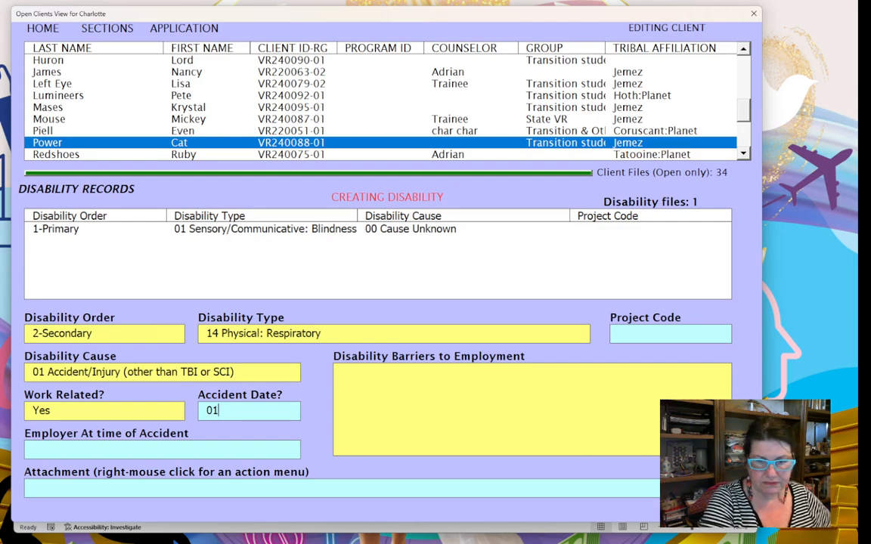
type("/15/2024")
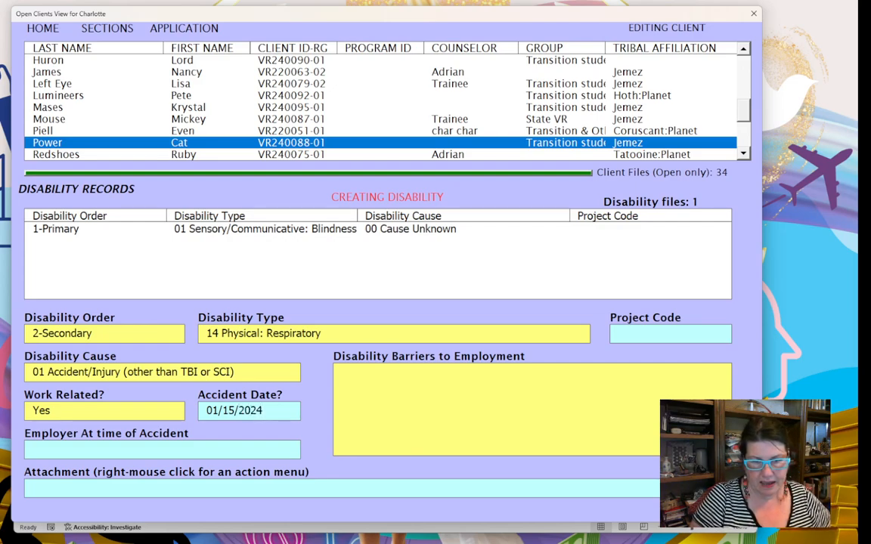
left_click(194, 451)
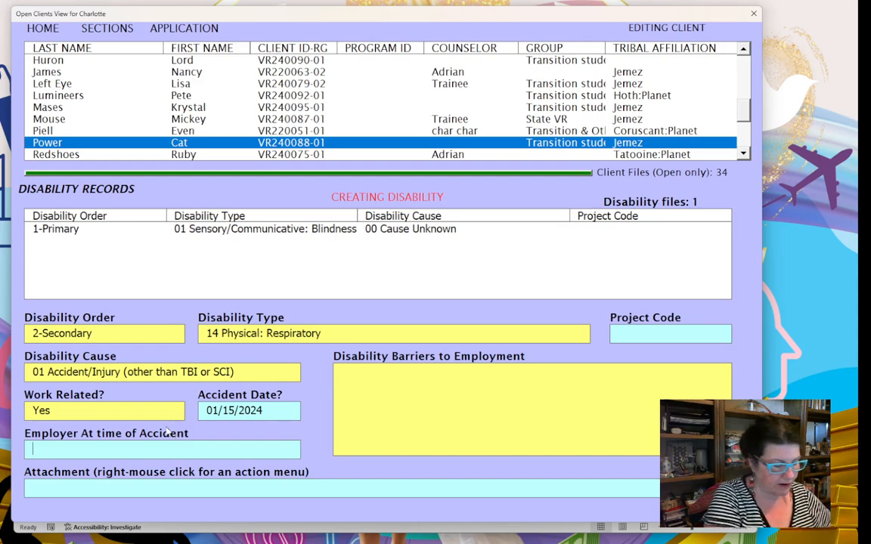
type("Fred Store")
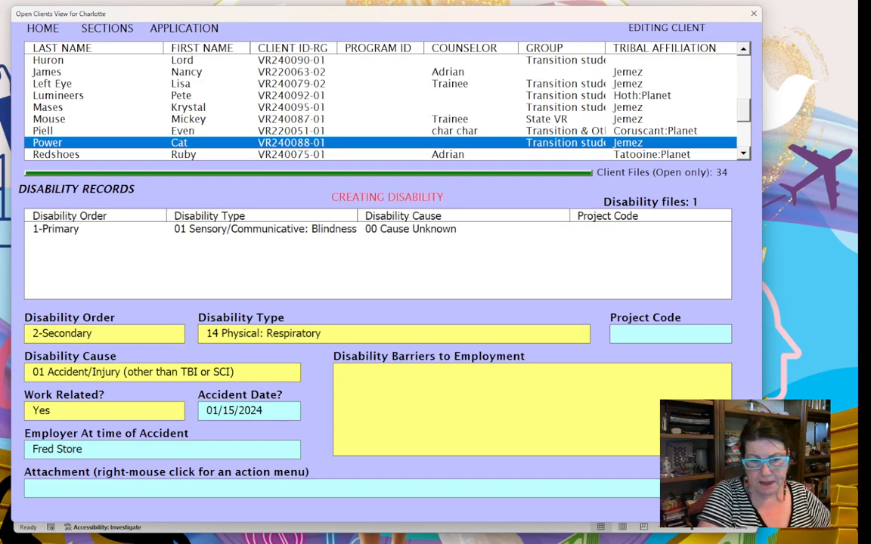
left_click(357, 485)
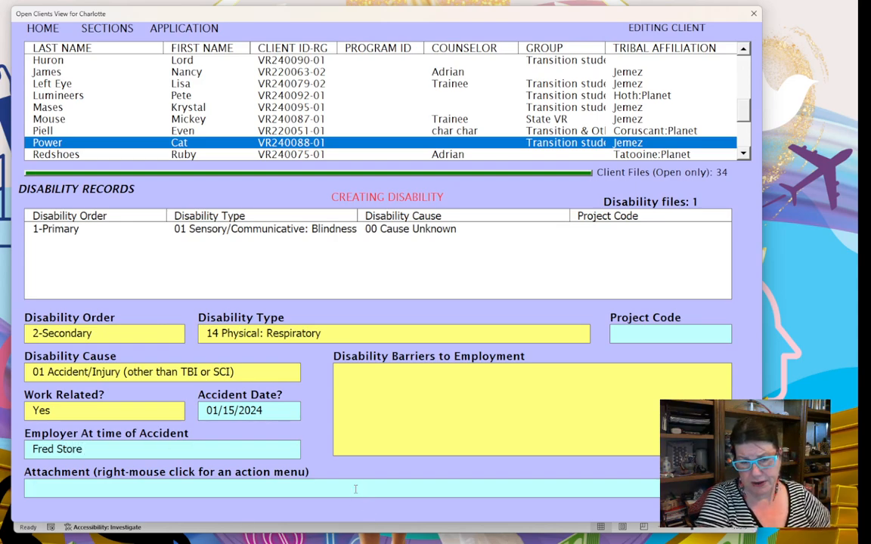
right_click(291, 491)
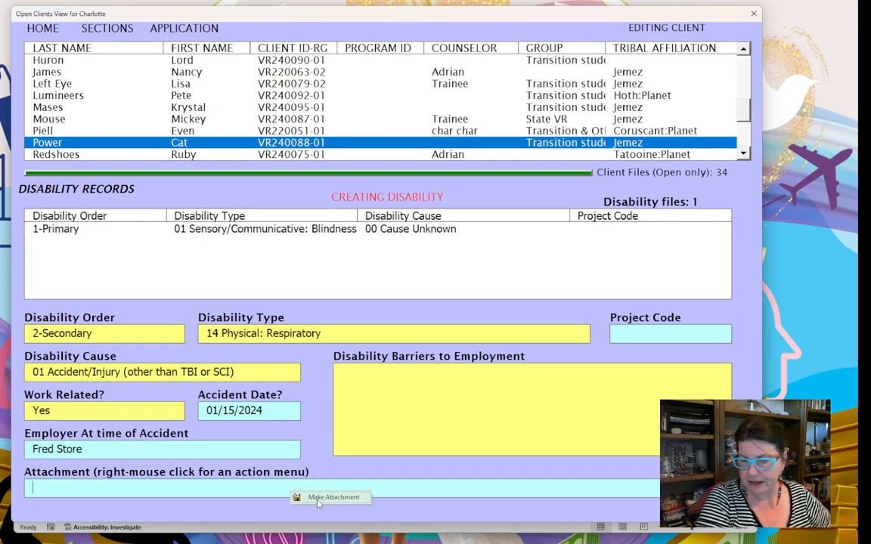
- Type the barrier: can't stand or work many hours, reduce hours, may need training for different position
left_click(381, 397)
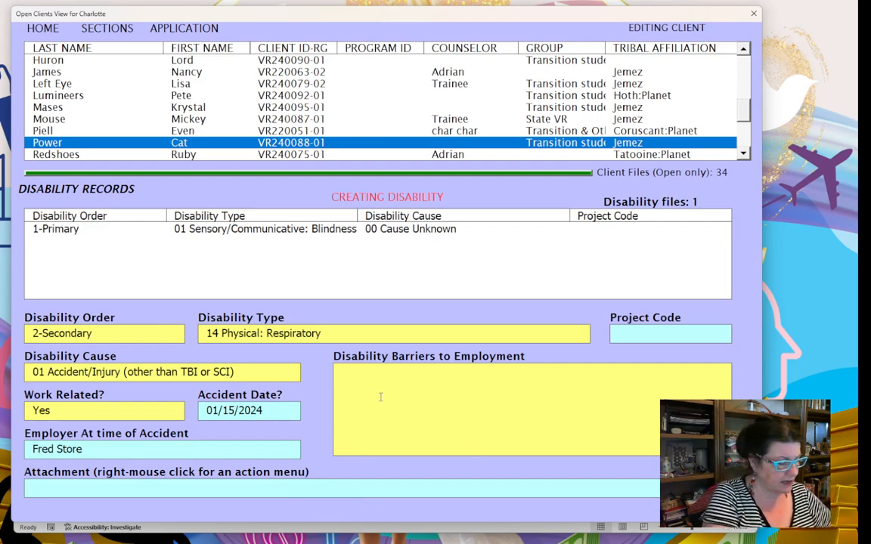
type("Can")
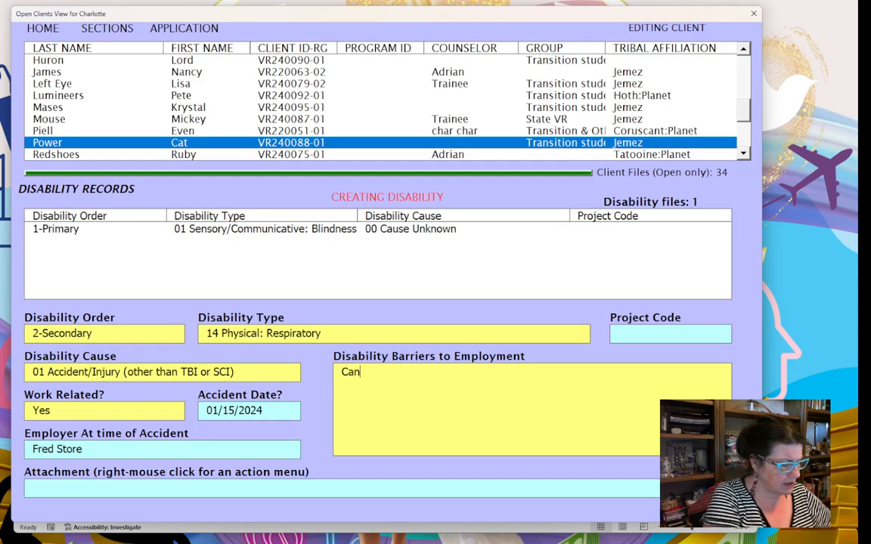
type(" not stand ")
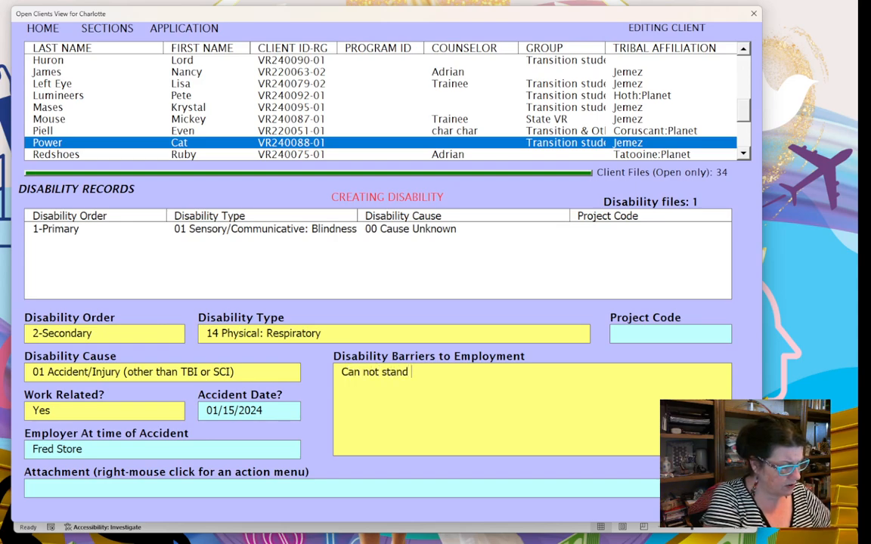
type("or spen")
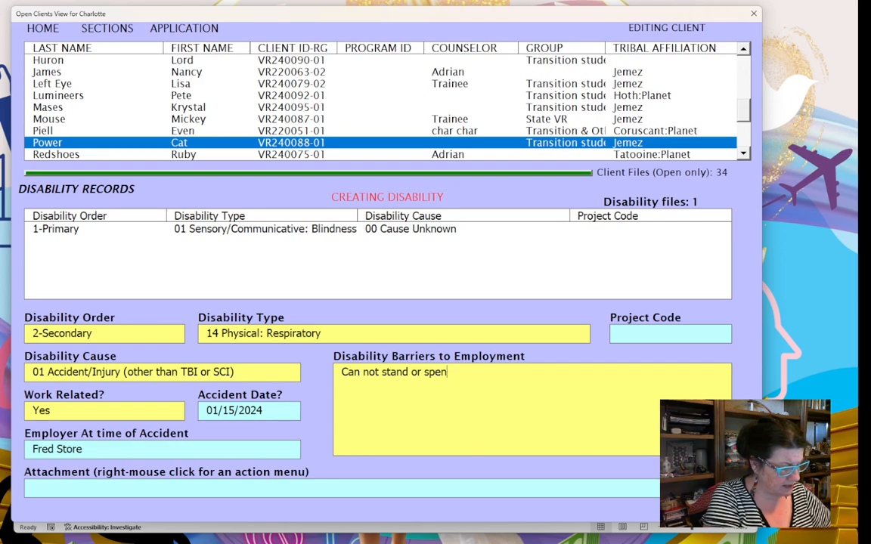
type("d many hou")
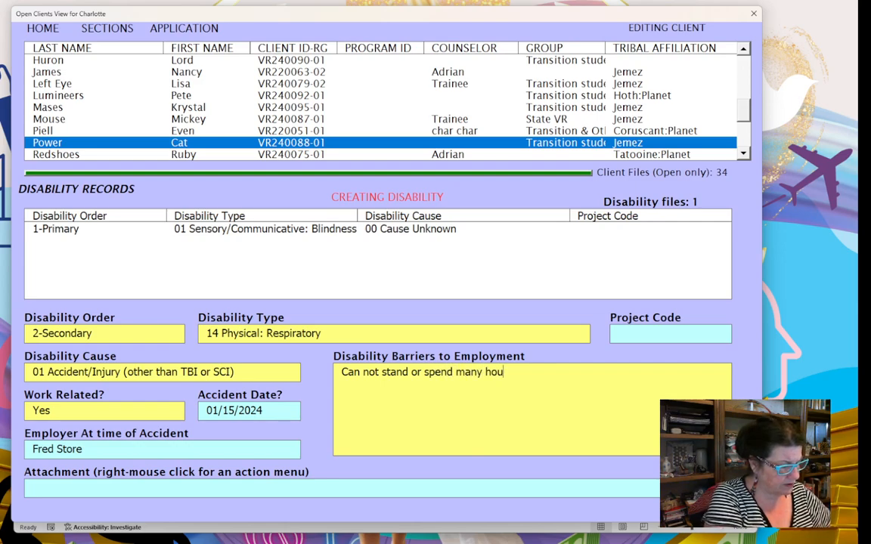
type("rs working need to ")
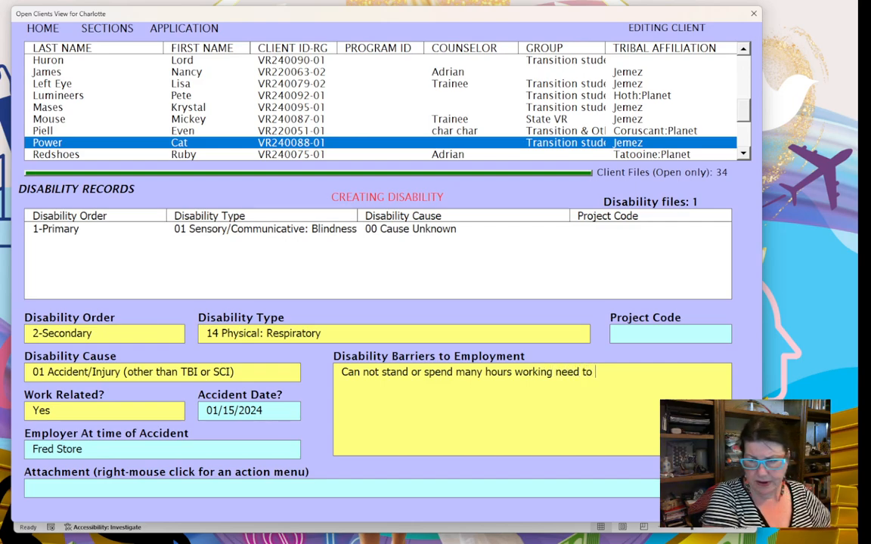
type("re")
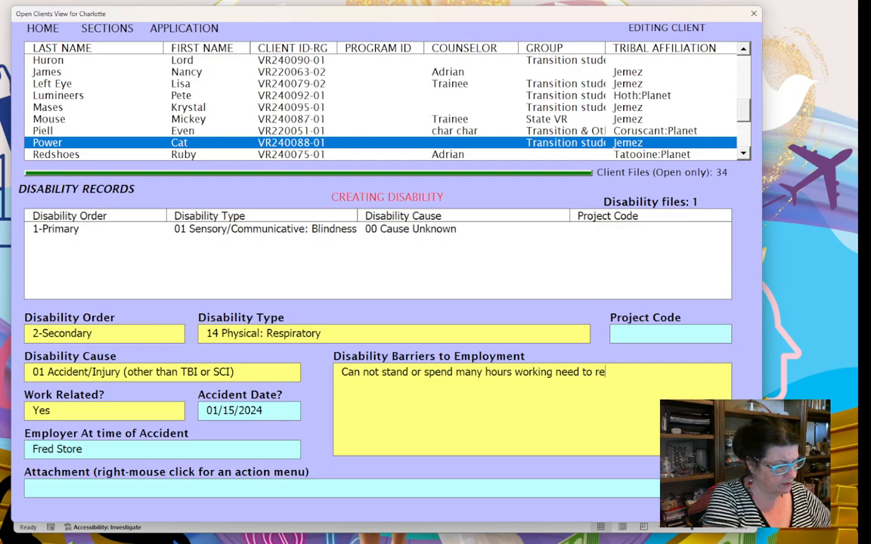
type("duce hour")
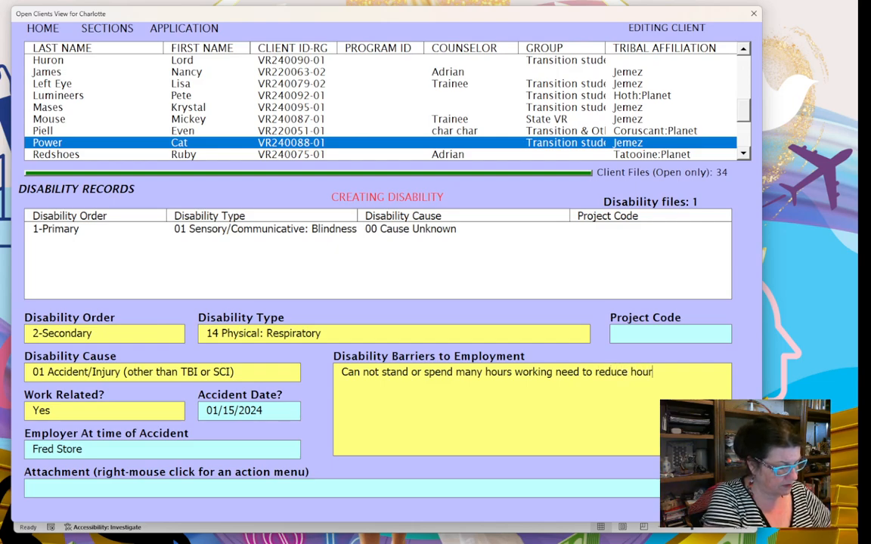
type("s may n")
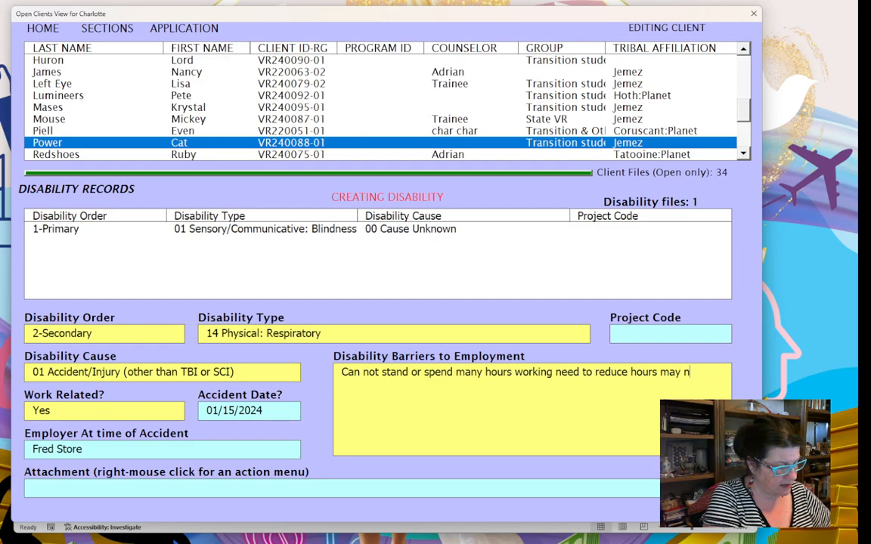
type("eed training for dfr")
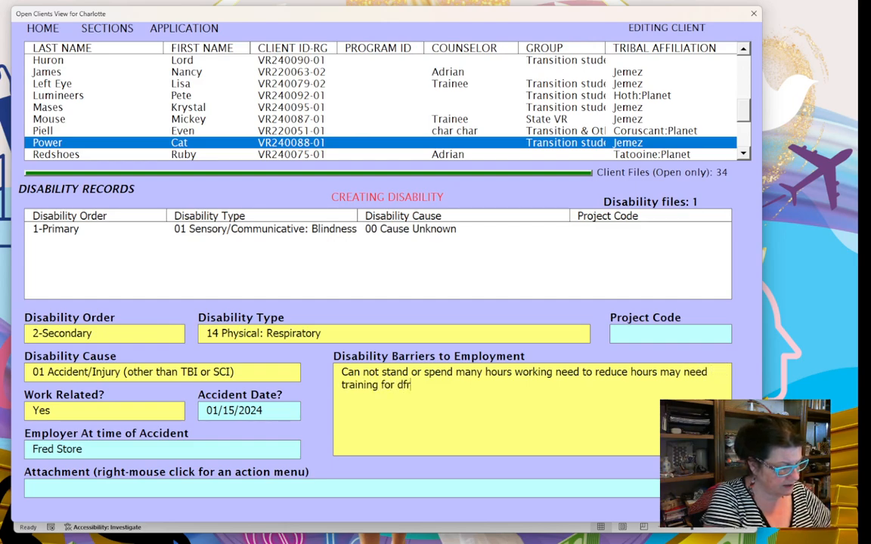
key("BackSpace")
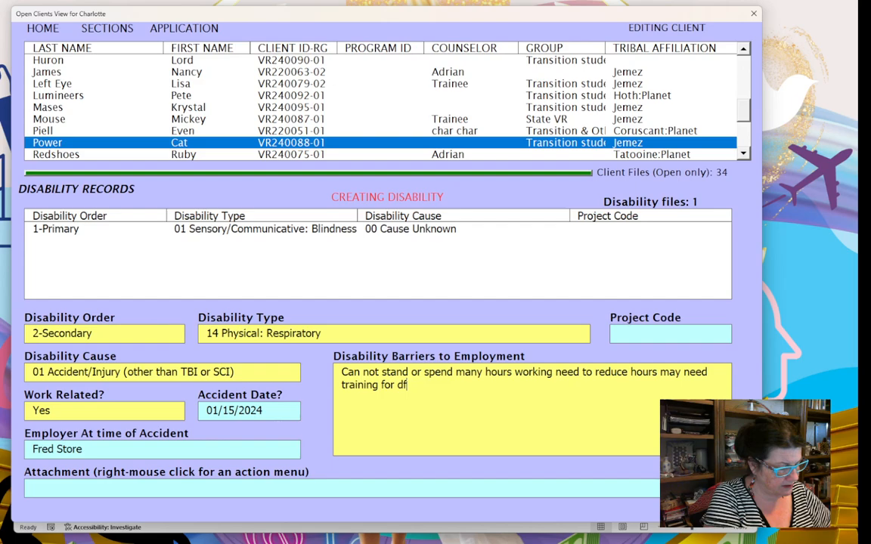
key("BackSpace")
type("iffrent")
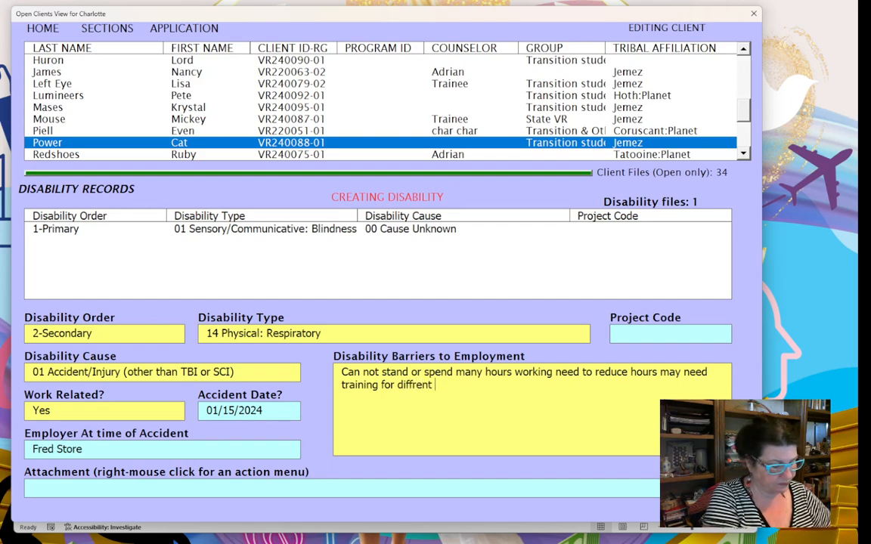
type(" posti")
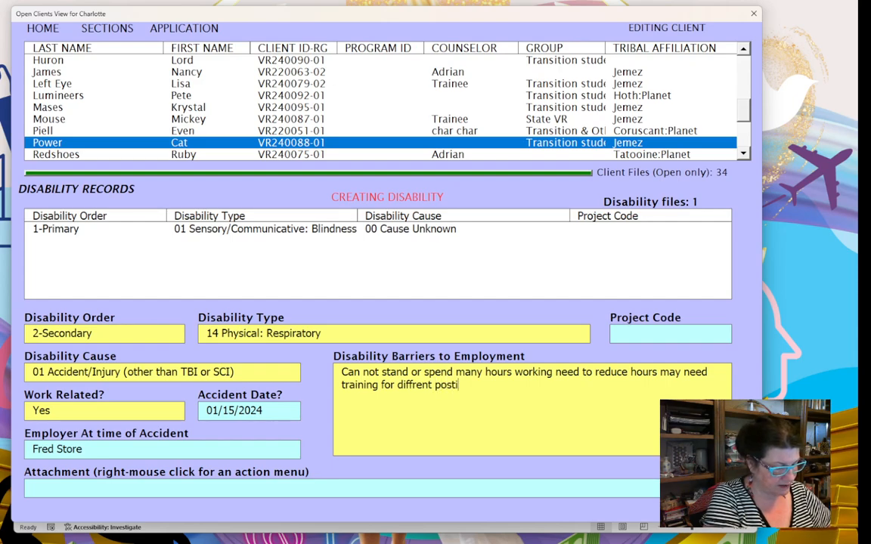
type("on o")
key("BackSpace")
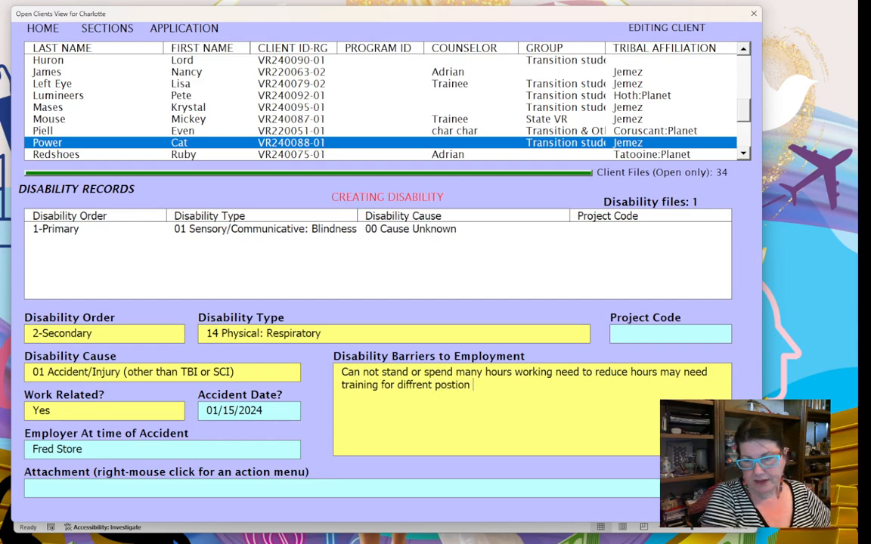
key("Tab")
- Submit the secondary disability record, then cancel the blank new disability record that was started
right_click(323, 383)
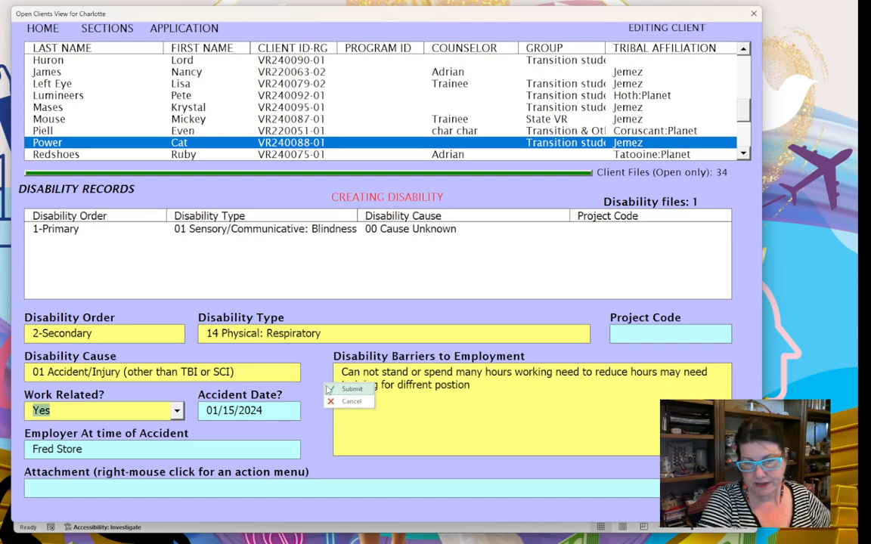
left_click(326, 386)
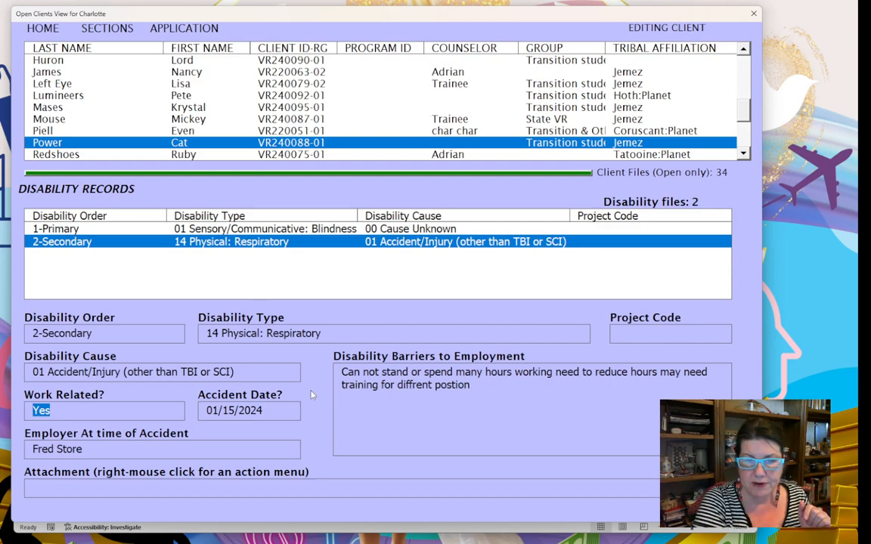
right_click(329, 384)
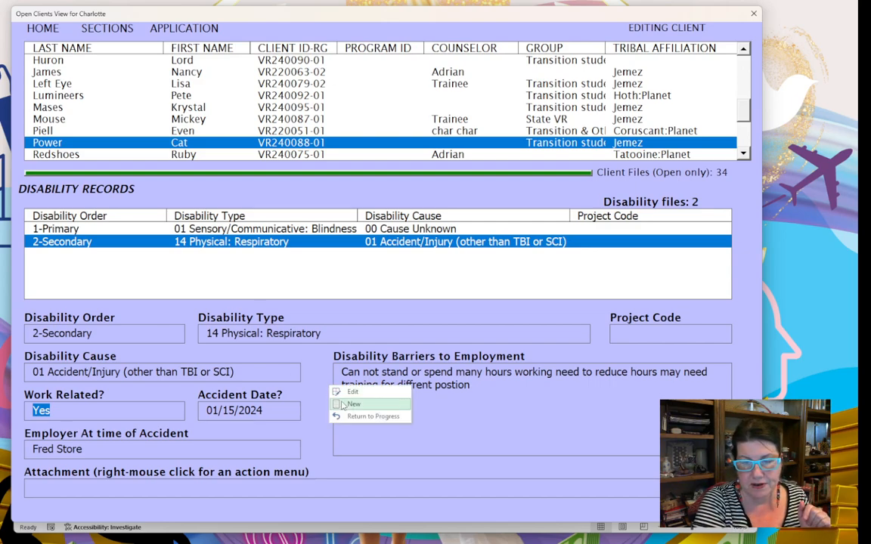
left_click(345, 405)
left_click(177, 338)
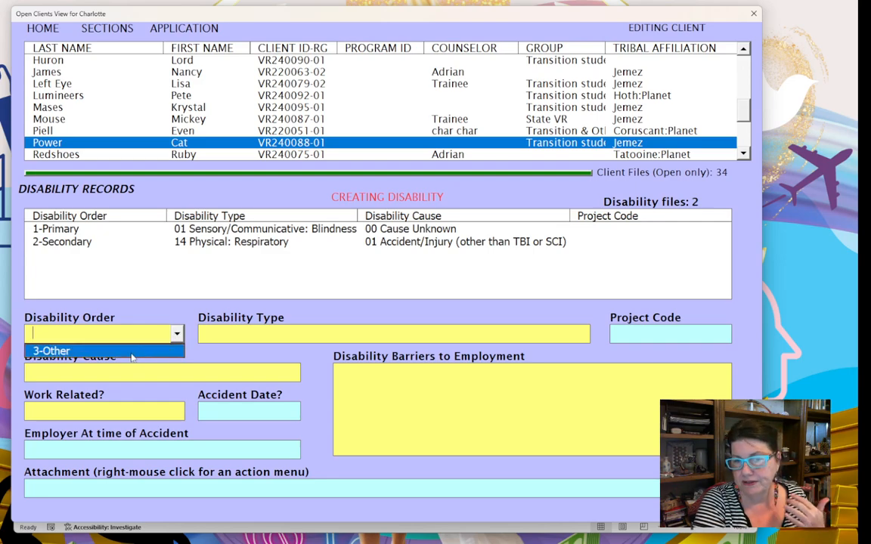
right_click(314, 371)
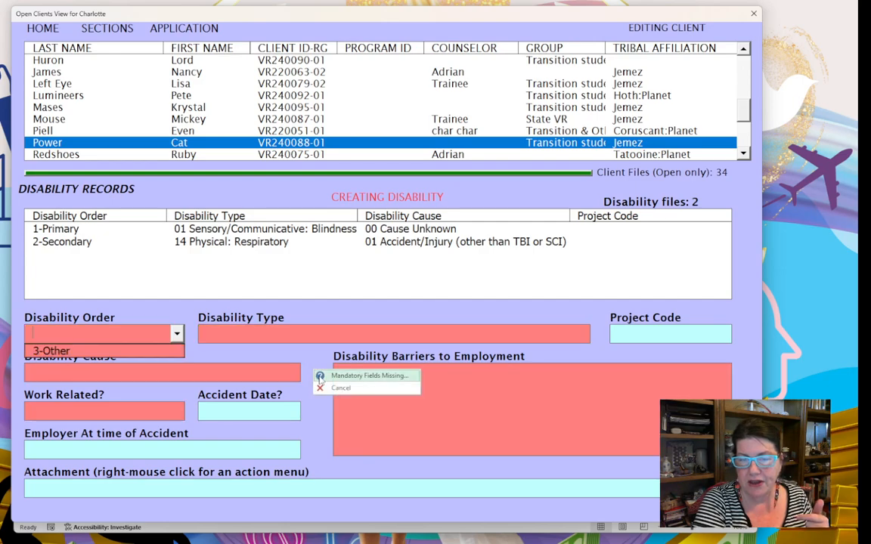
left_click(333, 388)
- Return to Progress Records and submit the 02/25/2024 Eligibility Determined stage
right_click(315, 369)
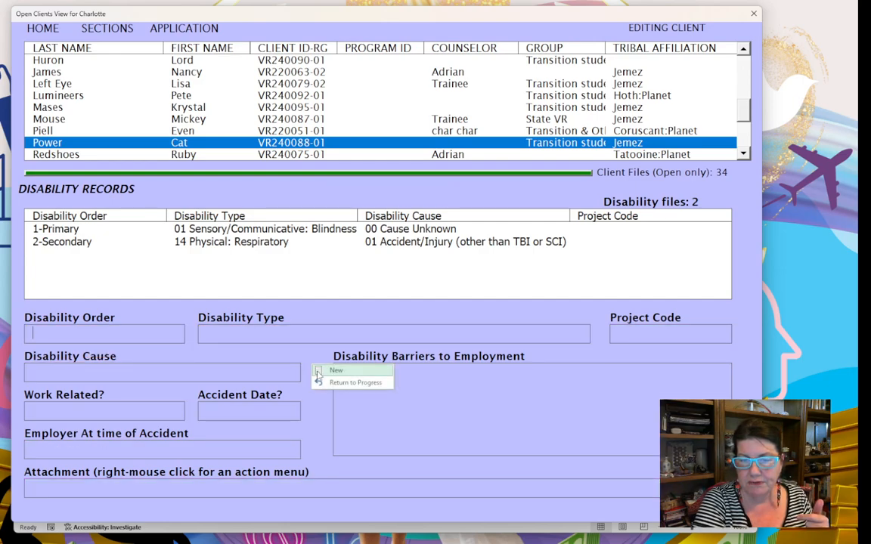
left_click(352, 383)
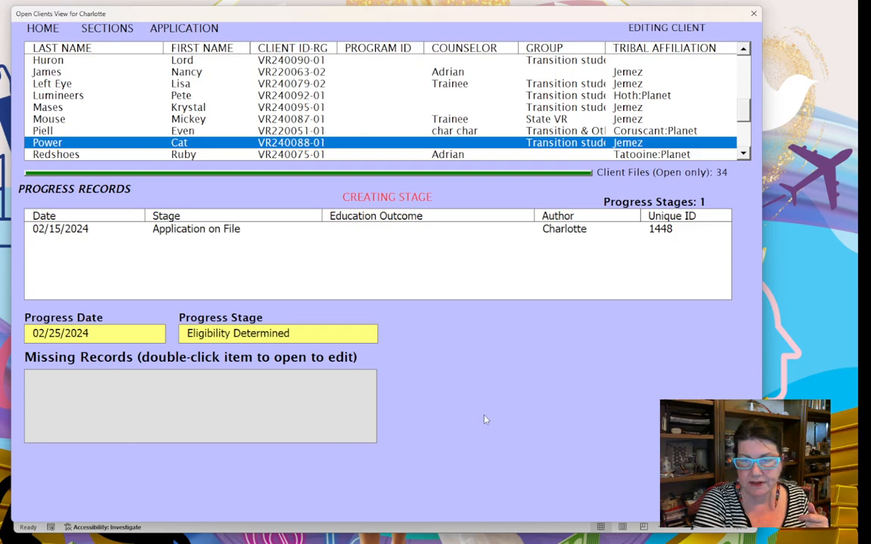
right_click(478, 408)
left_click(505, 415)
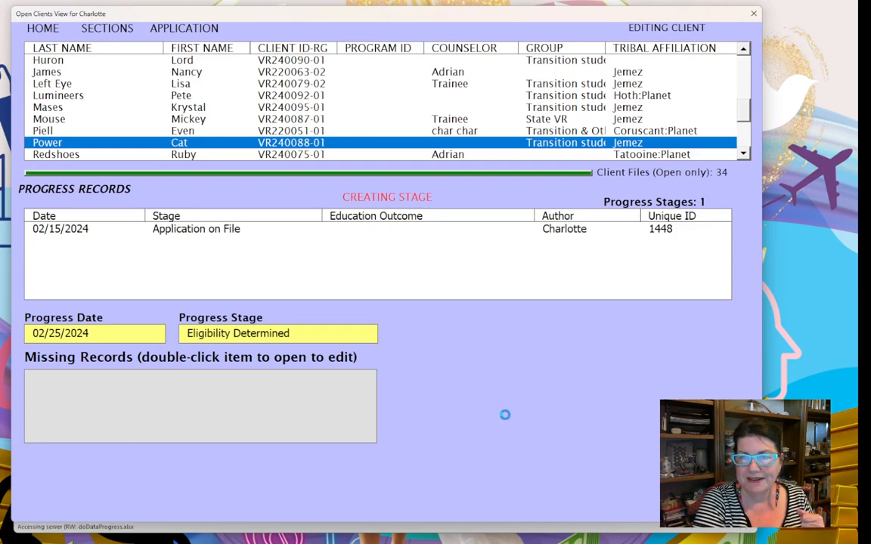